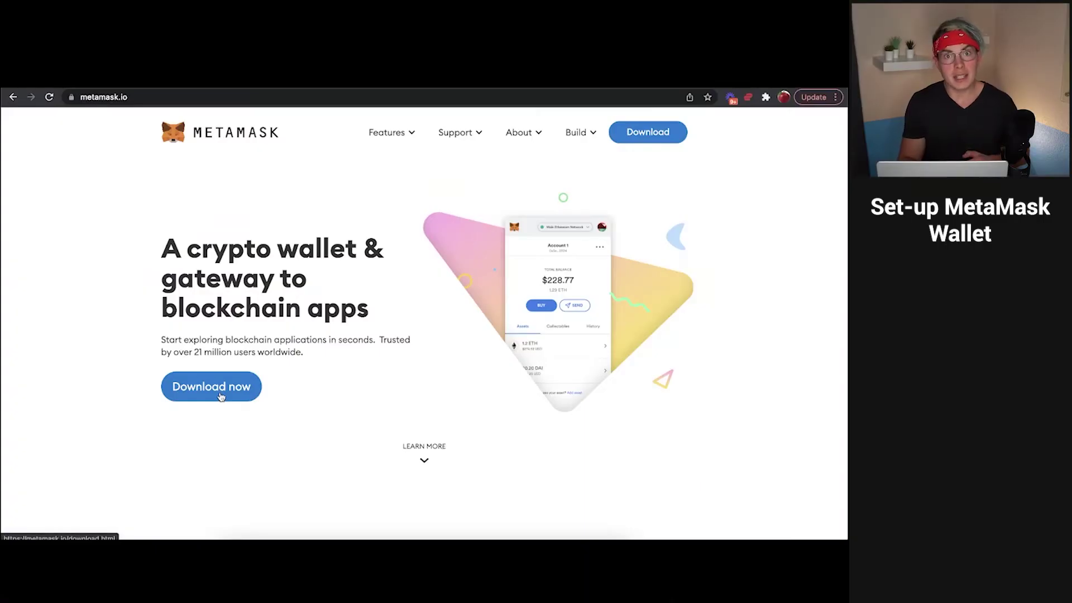
Go to metamask.io's download page and choose Install MetaMask for Chrome.
click(221, 396)
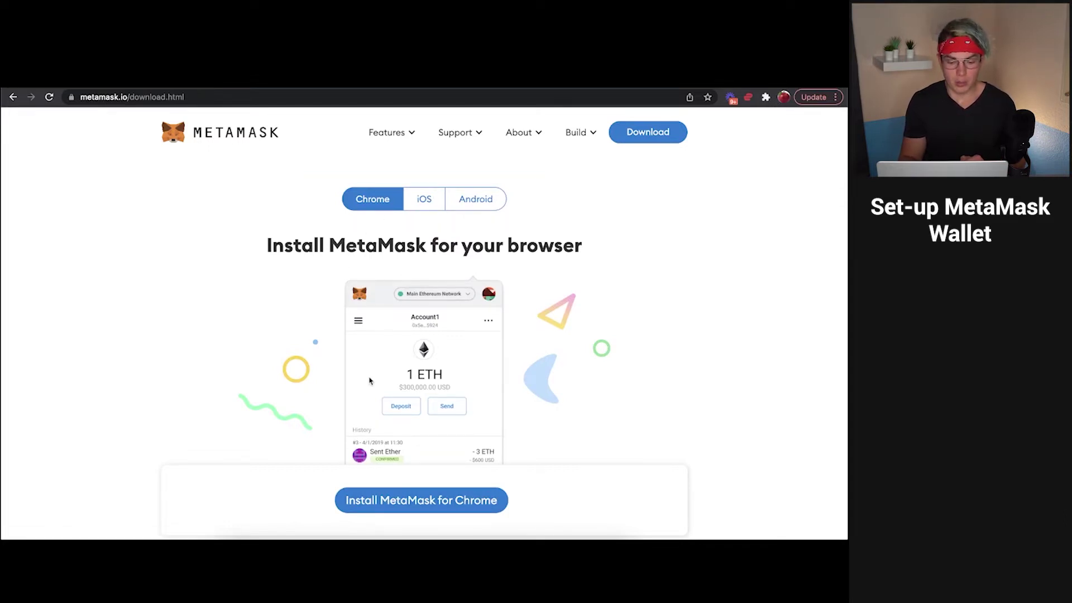
scroll(346, 246, down, 2)
click(390, 430)
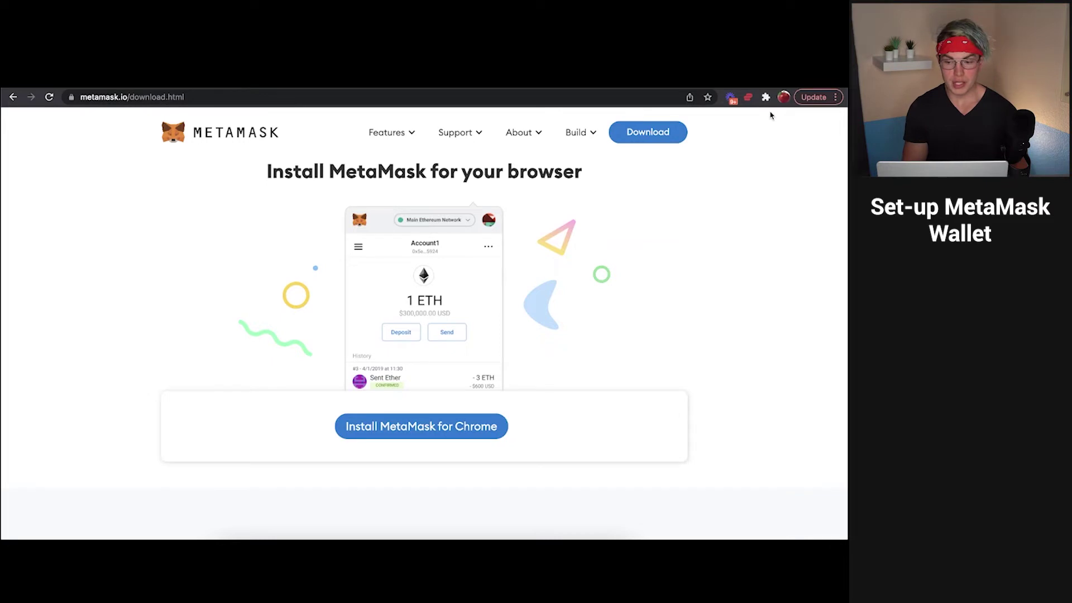
Pin the MetaMask extension to the Chrome toolbar and bring up its fox popup.
click(765, 97)
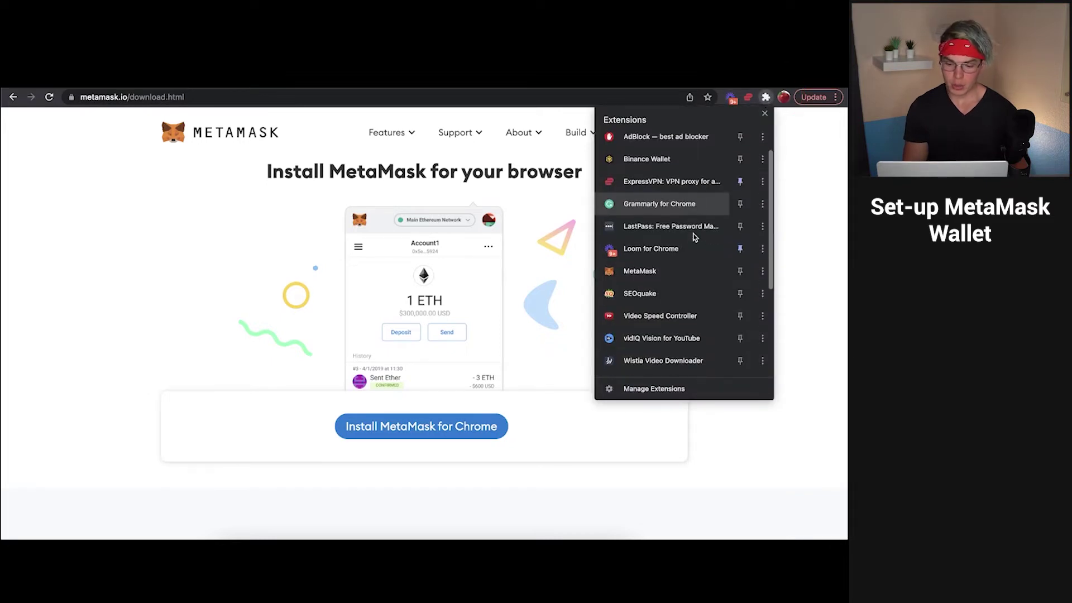
scroll(626, 265, down, 1)
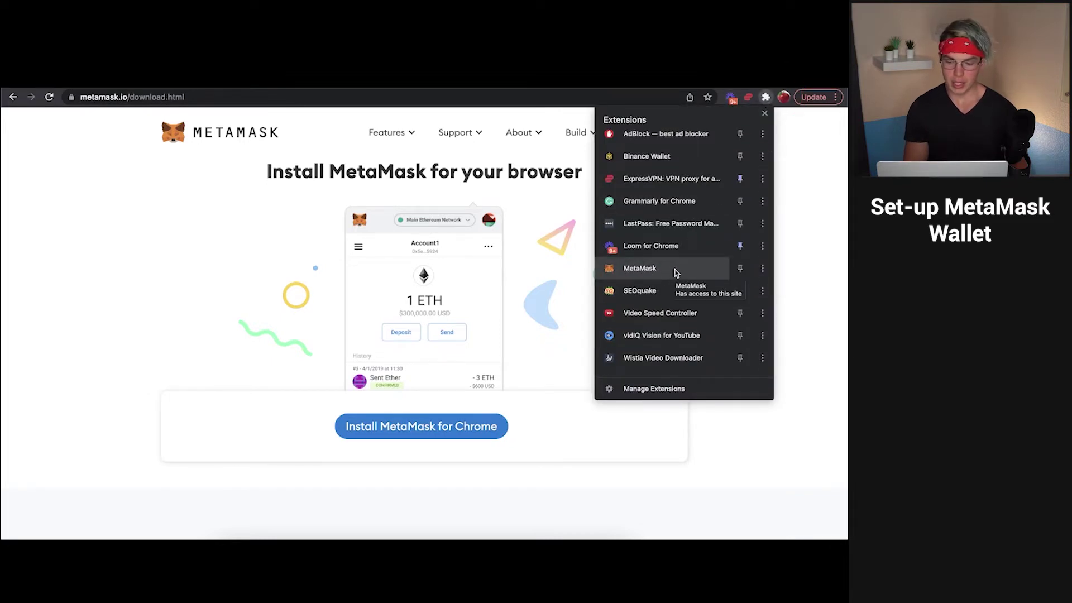
click(740, 271)
click(845, 254)
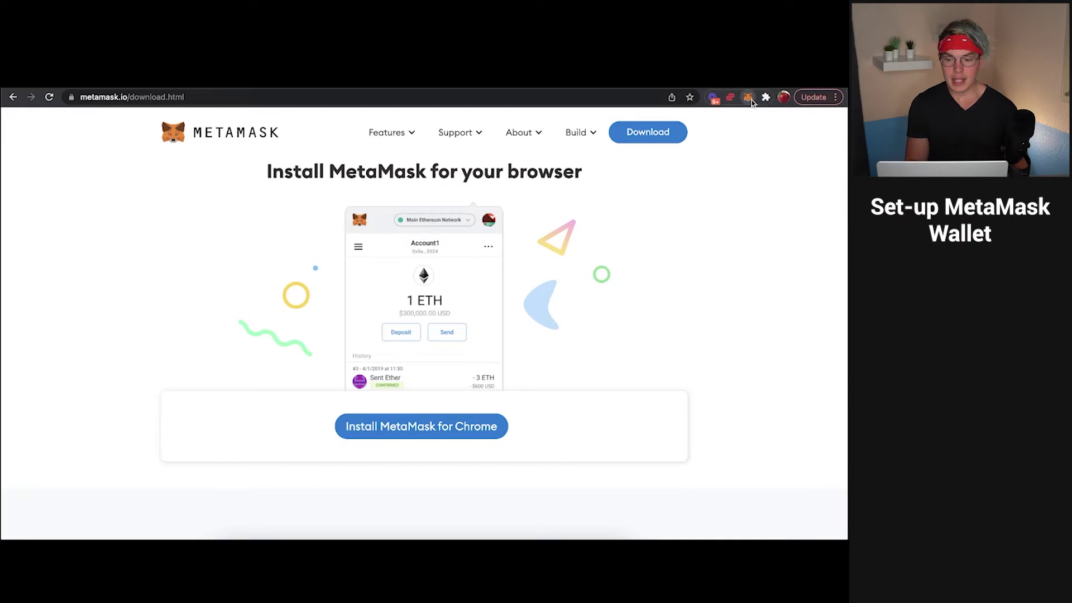
click(747, 97)
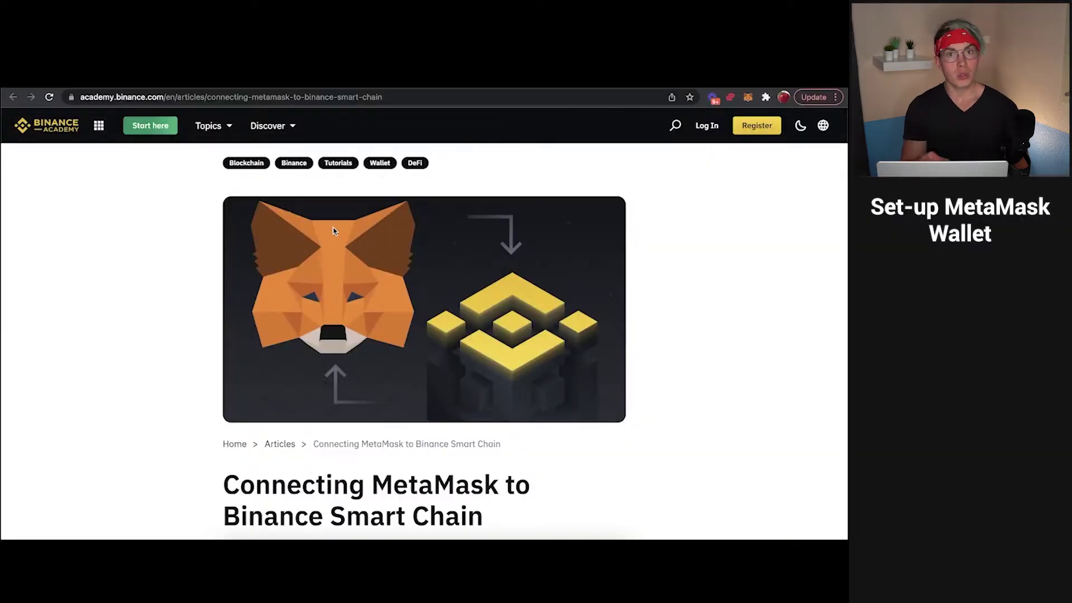
Scroll the Binance Academy guide to the Mainnet section and select its heading.
scroll(334, 231, down, 20)
scroll(333, 231, down, 8)
triple_click(257, 247)
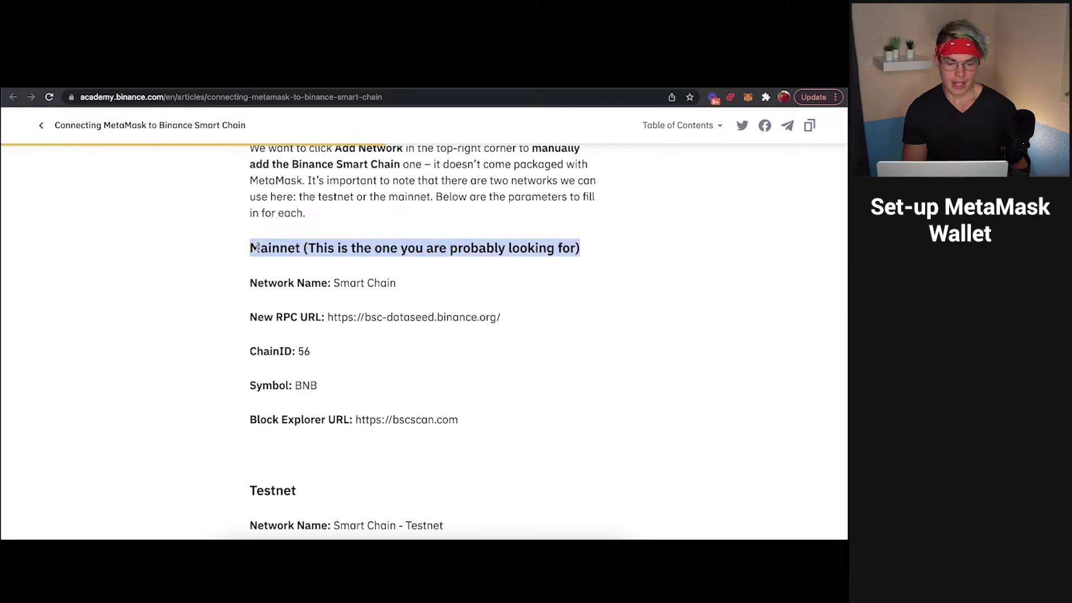
double_click(256, 247)
drag(257, 247, 606, 248)
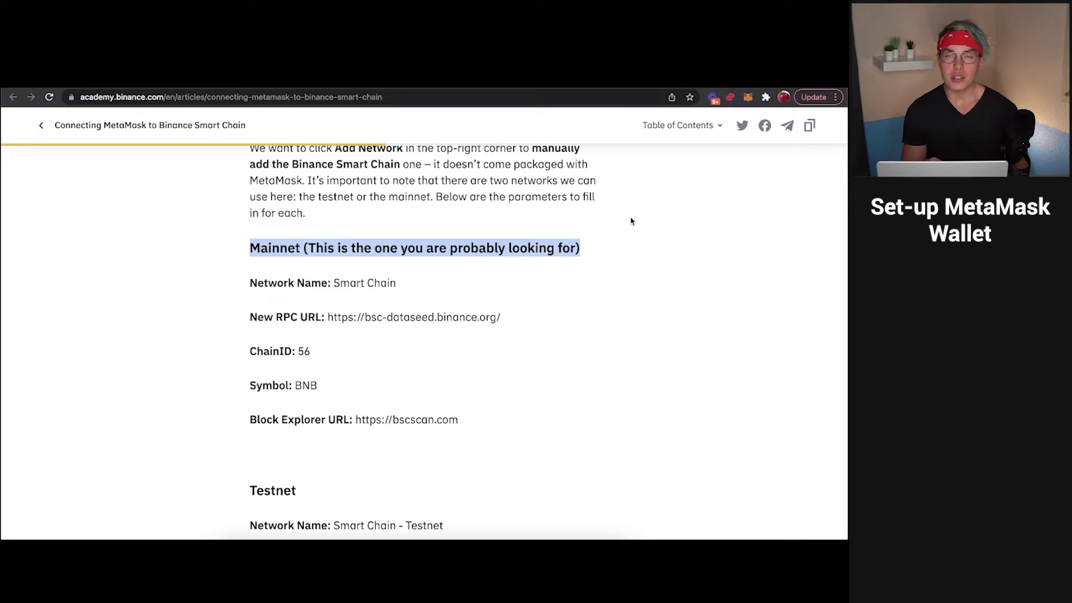
Start adding a custom network from MetaMask's network selector.
click(749, 103)
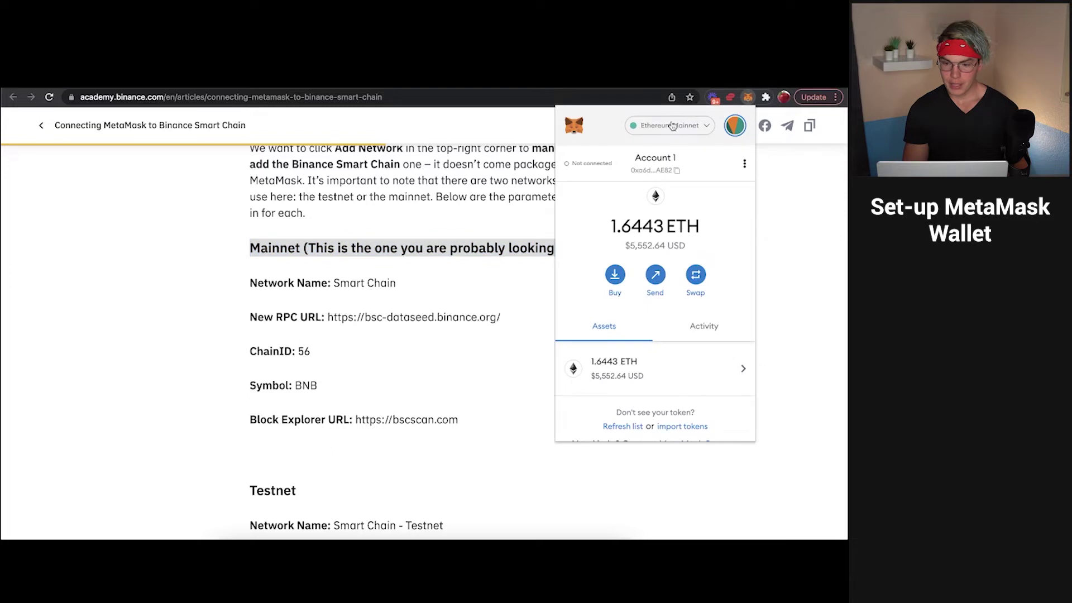
click(686, 126)
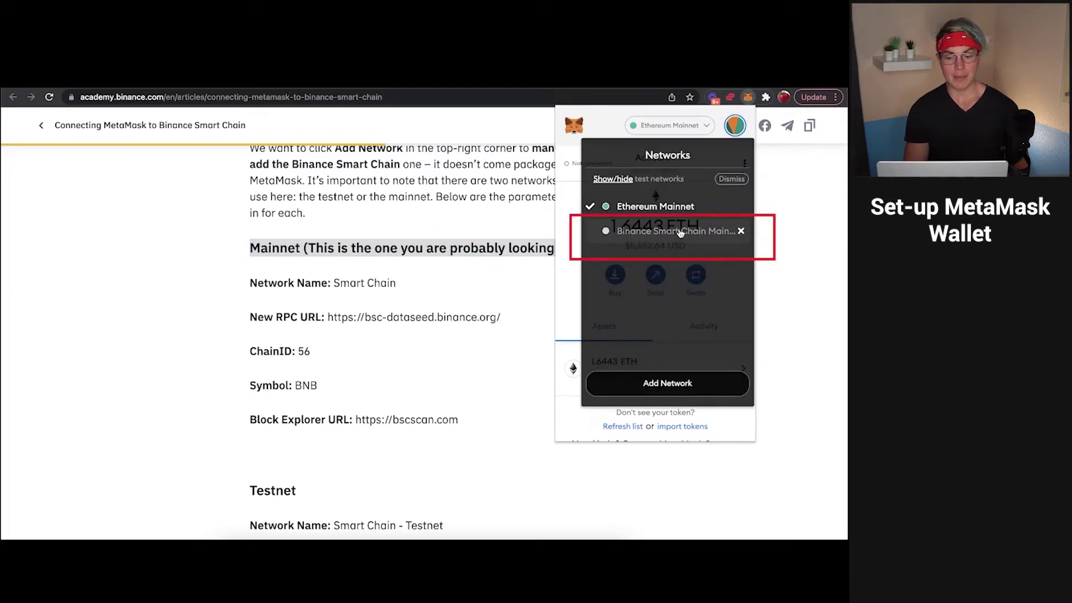
click(667, 384)
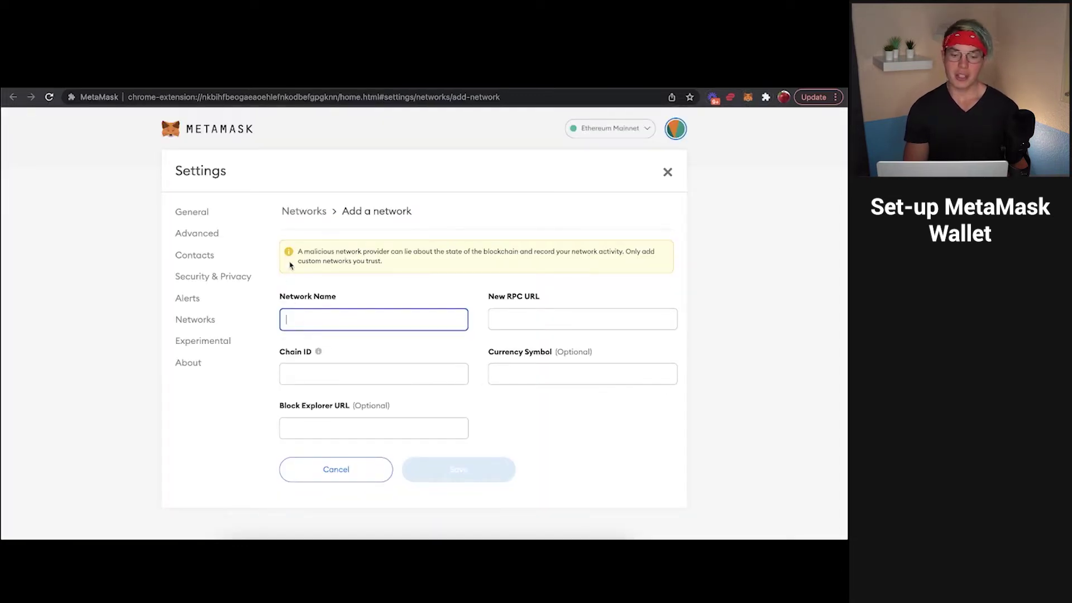
click(153, 87)
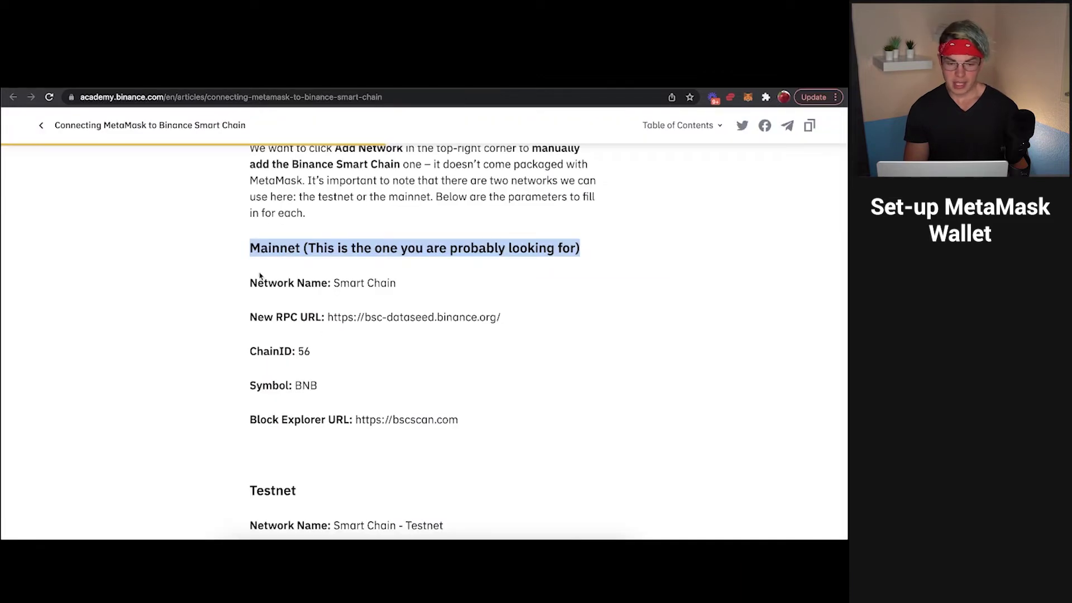
drag(334, 283, 425, 288)
drag(328, 316, 524, 316)
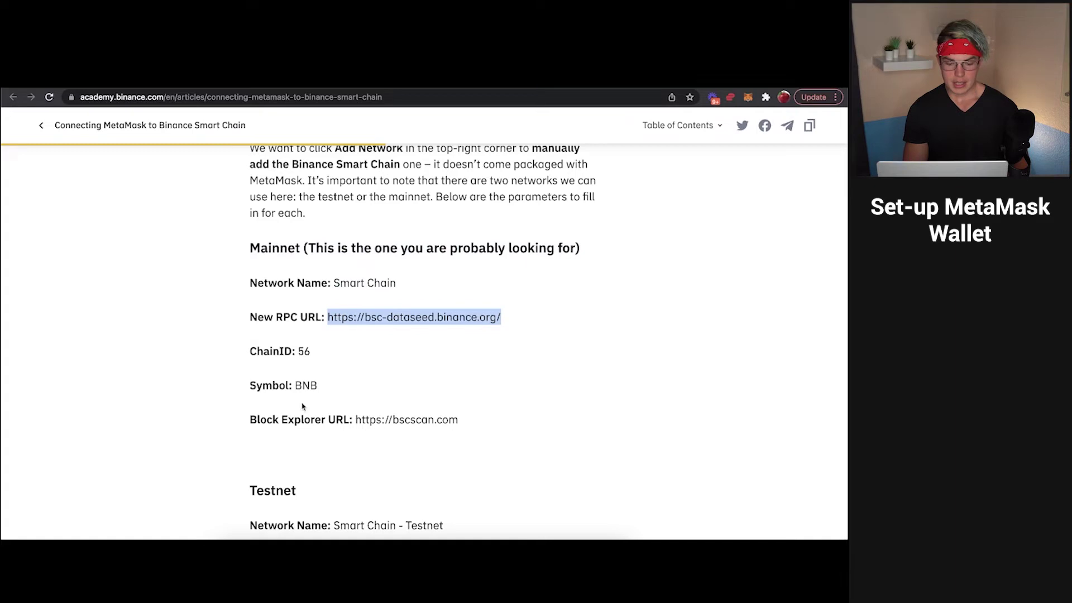
drag(356, 420, 463, 432)
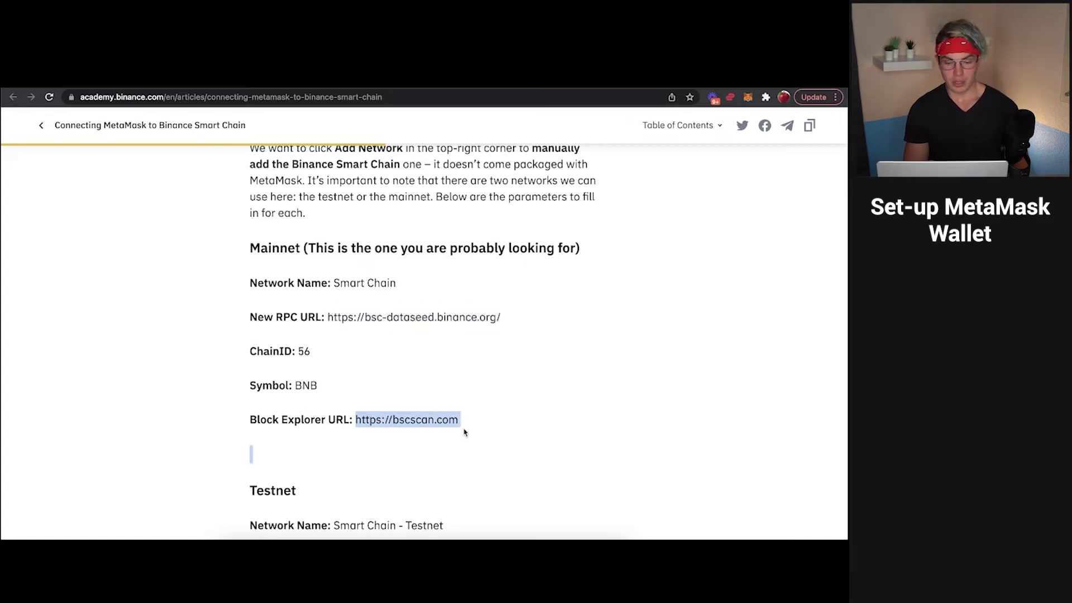
key(ctrl+Tab)
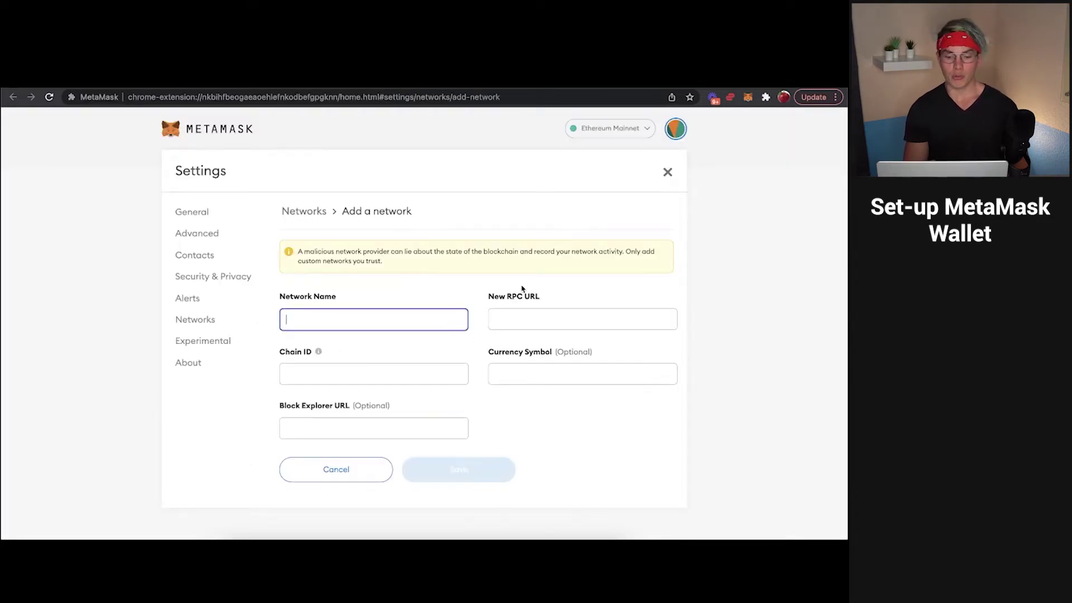
Switch the MetaMask wallet to the Binance Smart Chain Mainnet network.
click(608, 129)
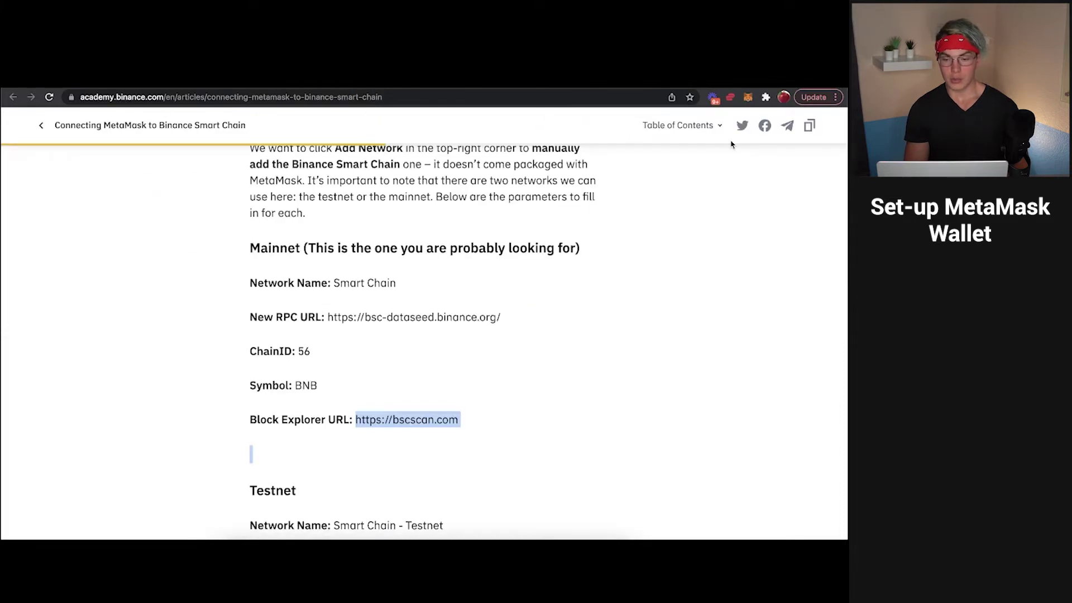
click(751, 101)
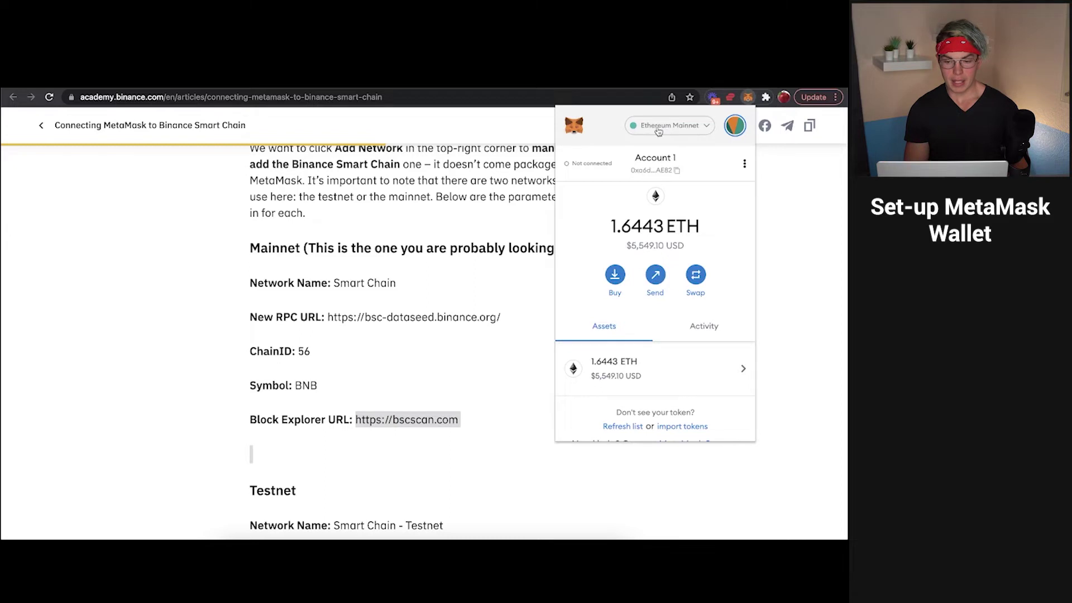
click(655, 130)
click(662, 232)
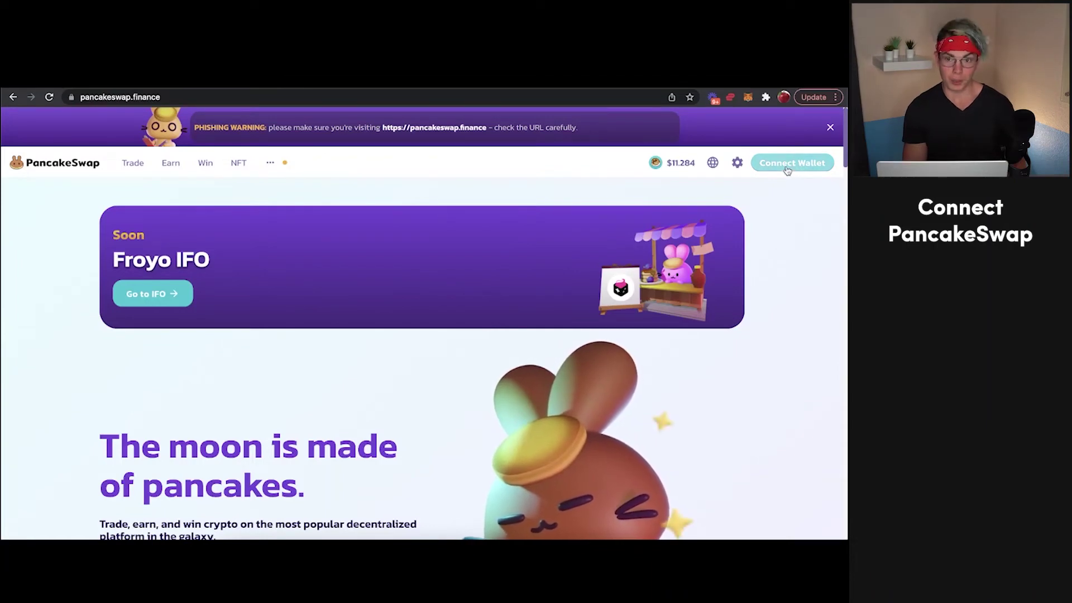
Connect the MetaMask wallet to PancakeSwap through Connect Wallet.
click(783, 165)
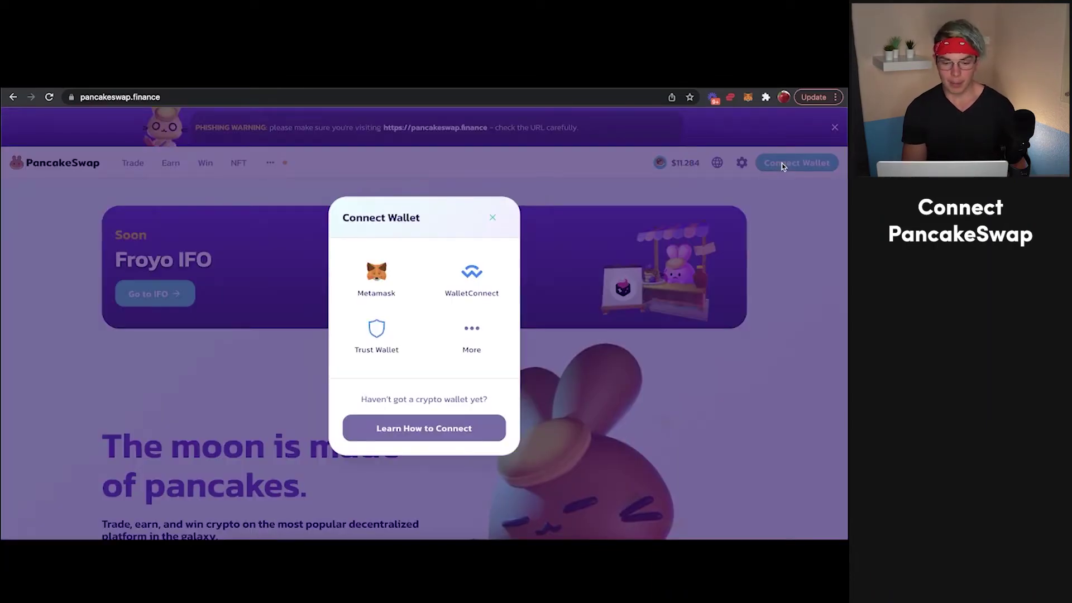
click(368, 286)
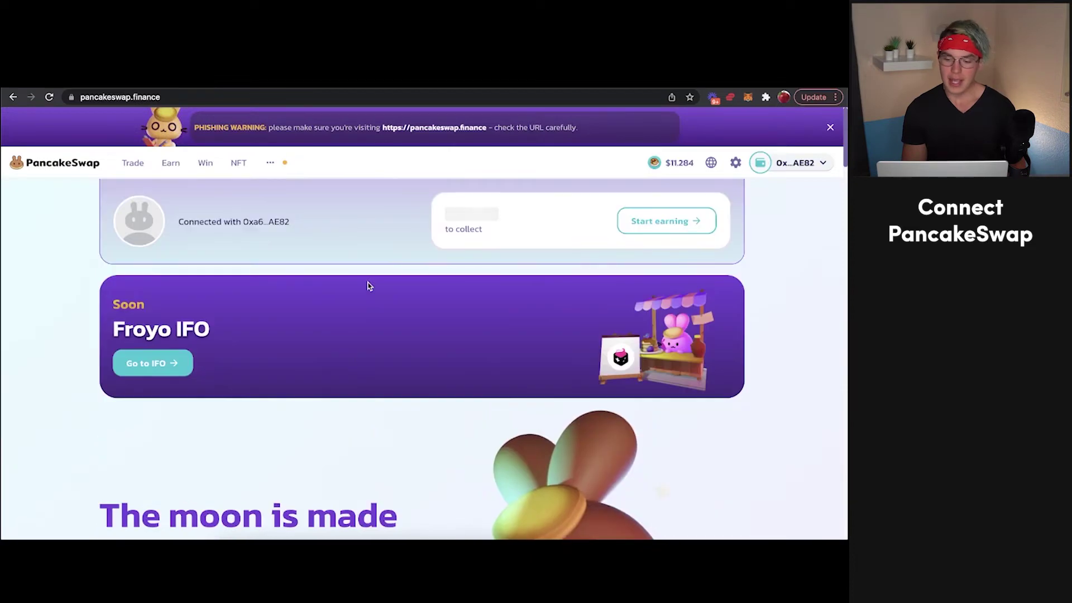
mouse_move(772, 172)
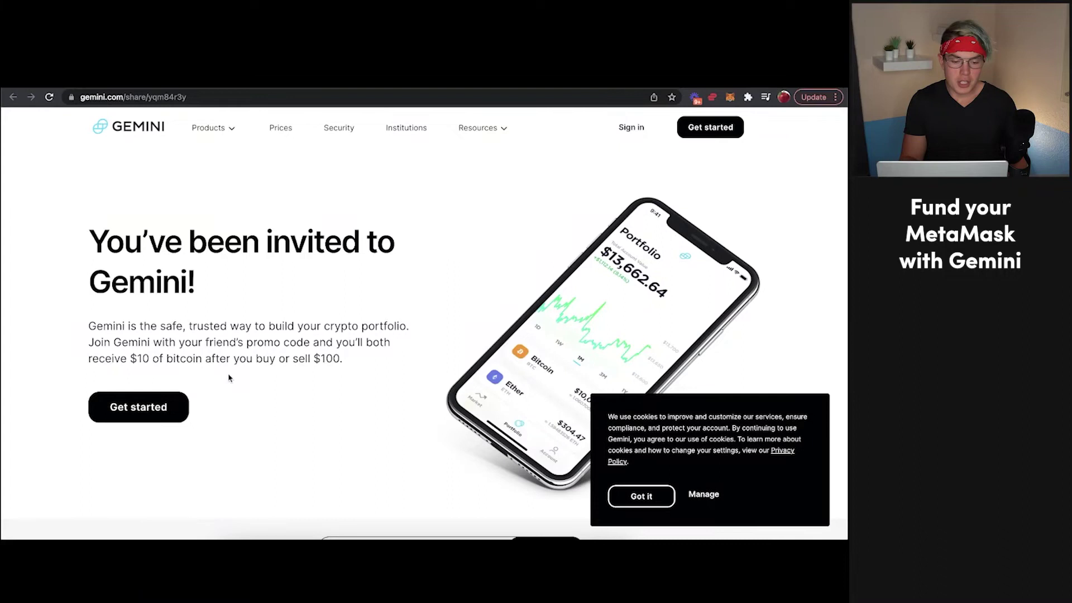
Highlight the $10 bitcoin referral offer and begin creating a Gemini account.
drag(130, 362, 332, 361)
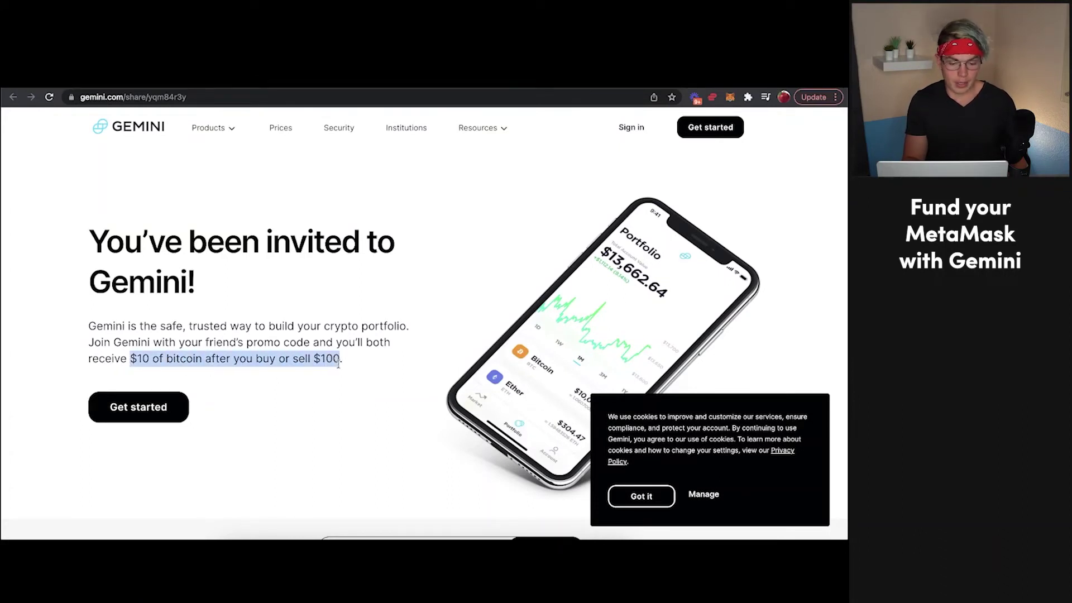
scroll(338, 364, down, 2)
click(123, 336)
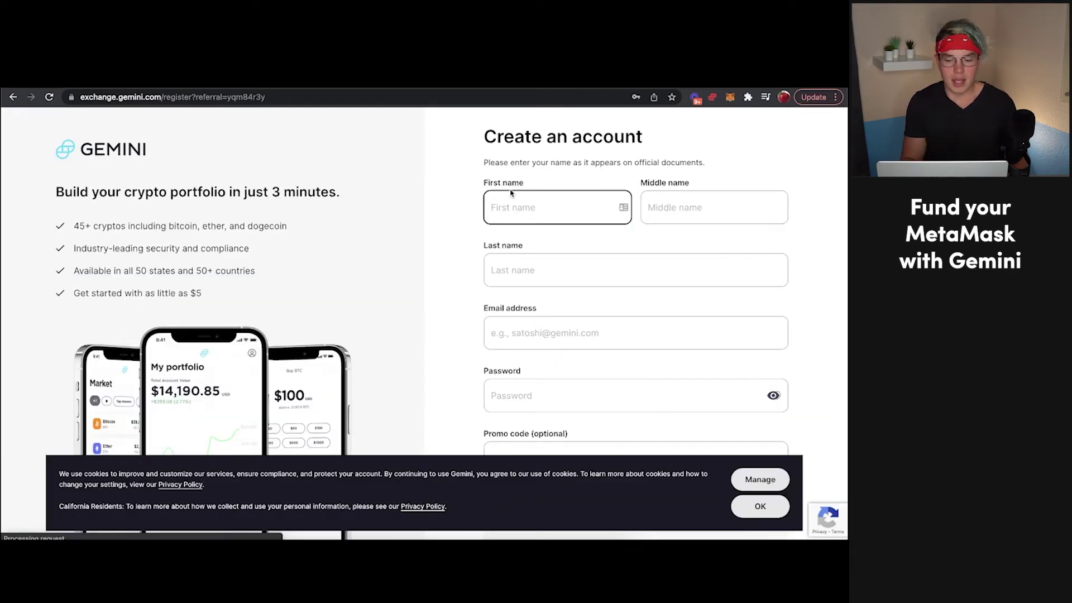
scroll(557, 359, down, 2)
scroll(555, 356, up, 2)
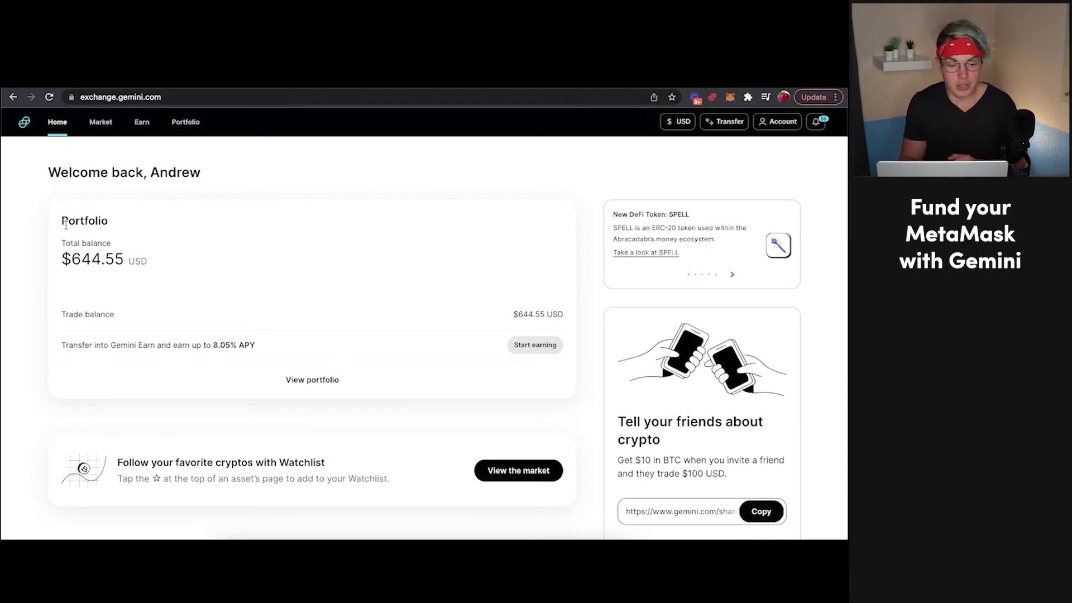
Open Gemini's Bitcoin buy page from the market overview and set a $100 purchase.
mouse_move(63, 263)
mouse_down()
mouse_move(134, 262)
mouse_move(121, 262)
mouse_up()
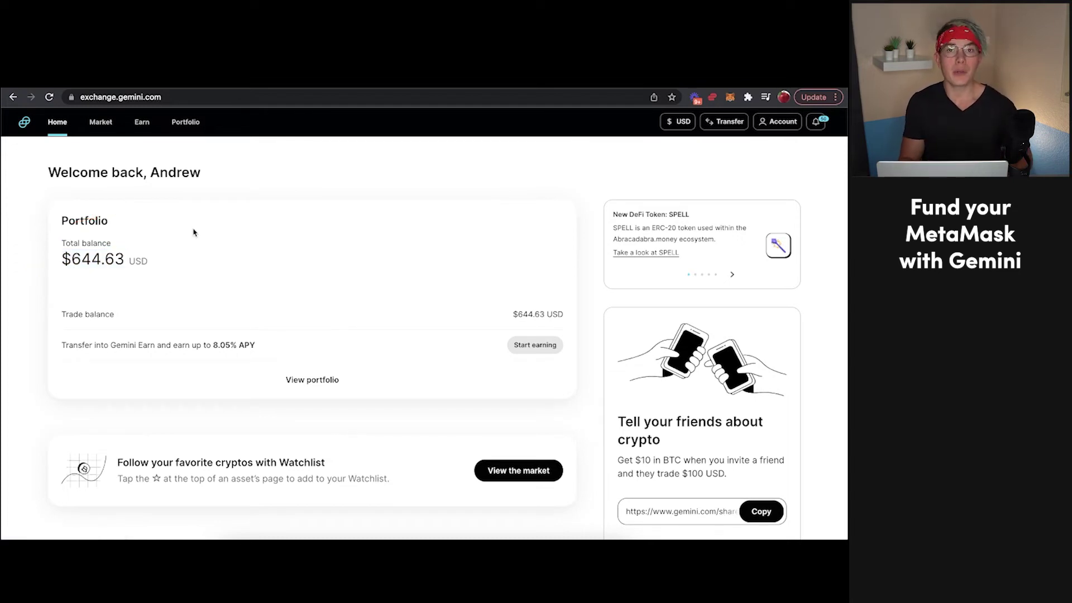
click(98, 126)
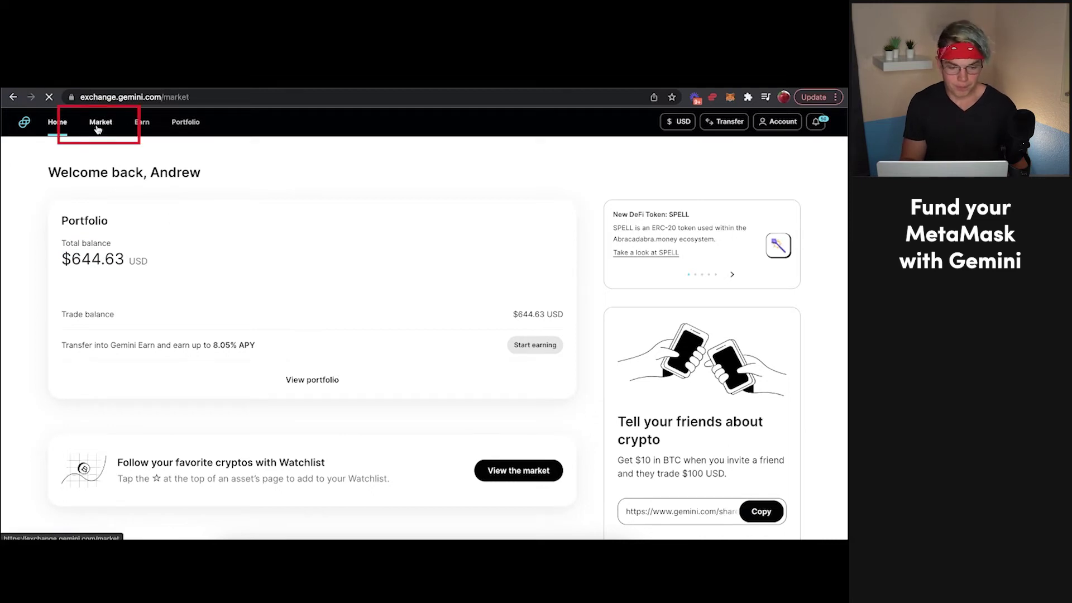
click(110, 303)
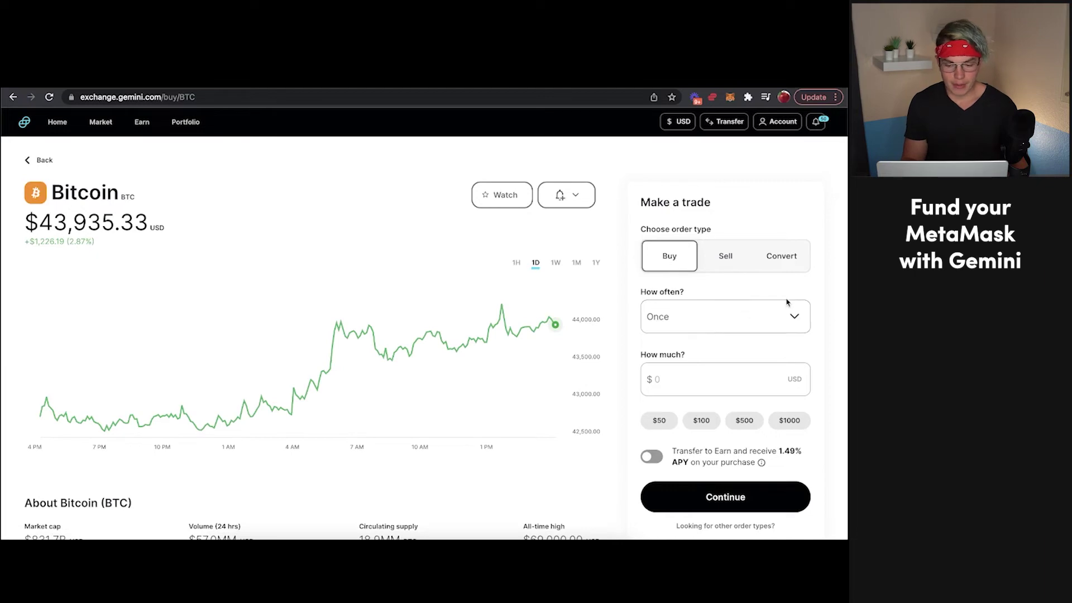
click(700, 421)
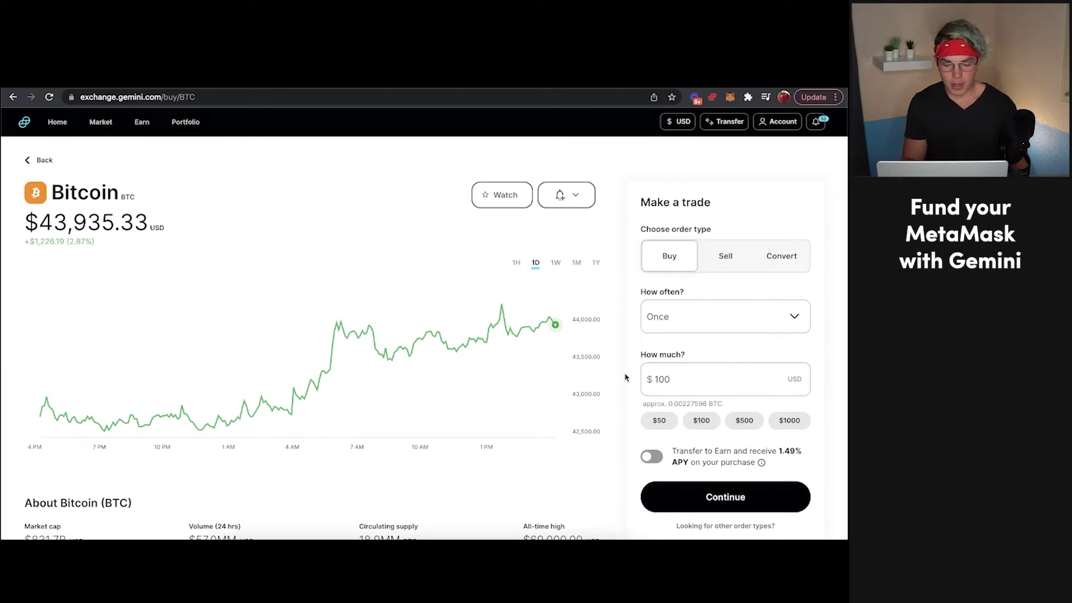
Proceed to confirmation, pay from US Bank Checking, and review the $2.99 fee.
scroll(709, 419, down, 2)
click(711, 417)
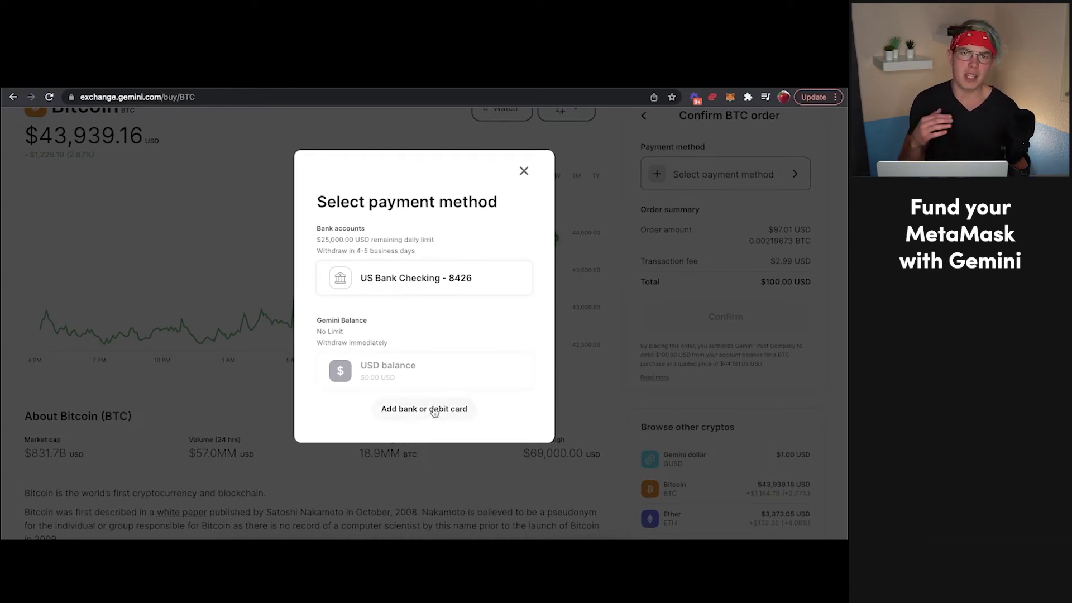
click(411, 282)
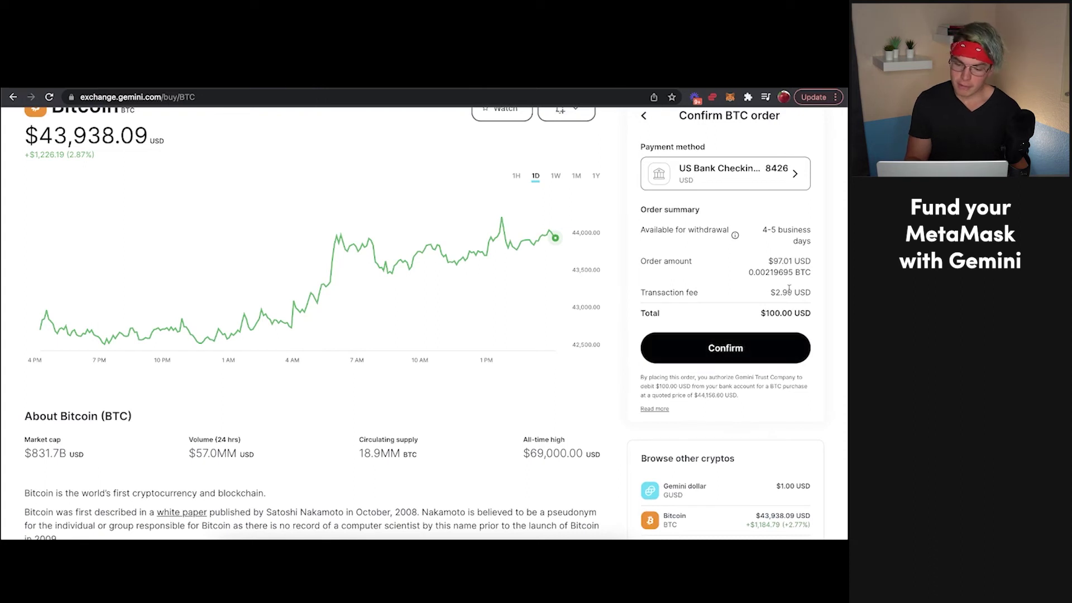
drag(769, 296, 814, 295)
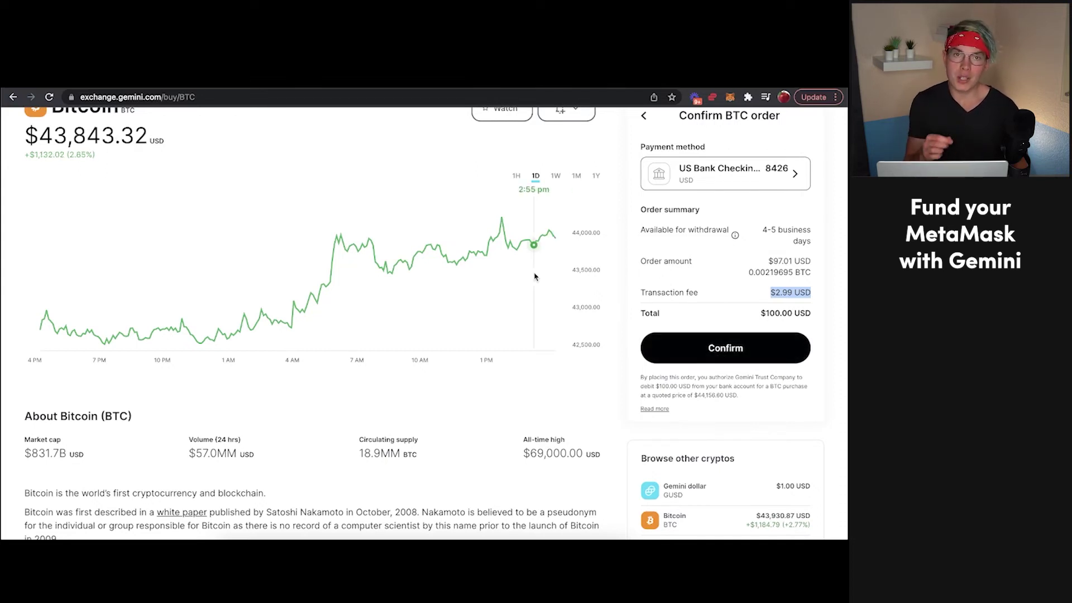
scroll(490, 271, up, 3)
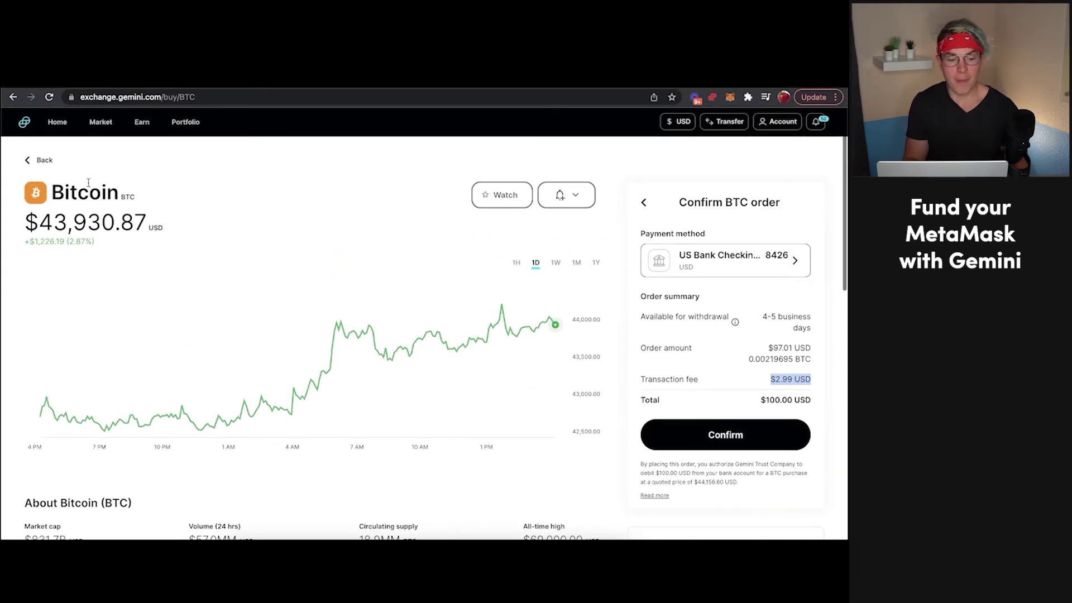
Return to Gemini home and open the full portfolio to see trading balances.
click(52, 124)
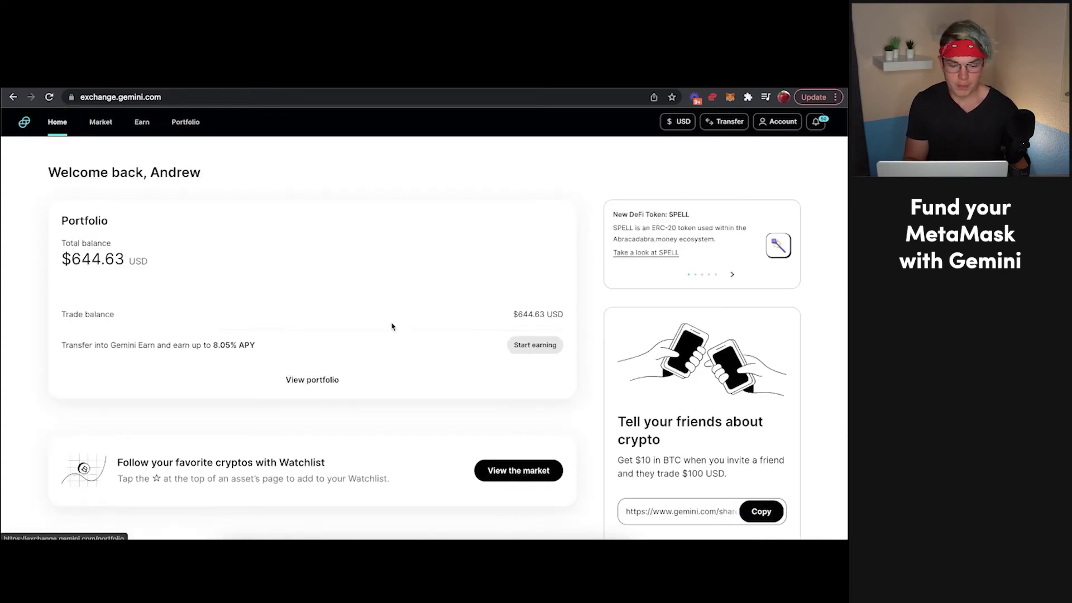
click(322, 383)
scroll(327, 388, down, 1)
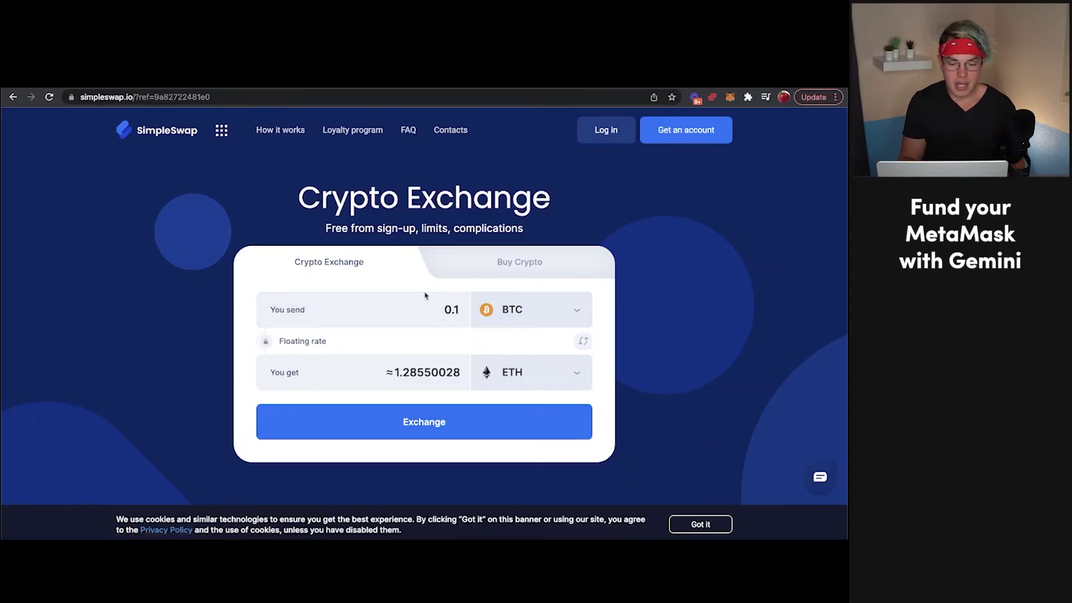
Set SimpleSwap's receive currency to BNB on the BEP-20 network.
click(502, 371)
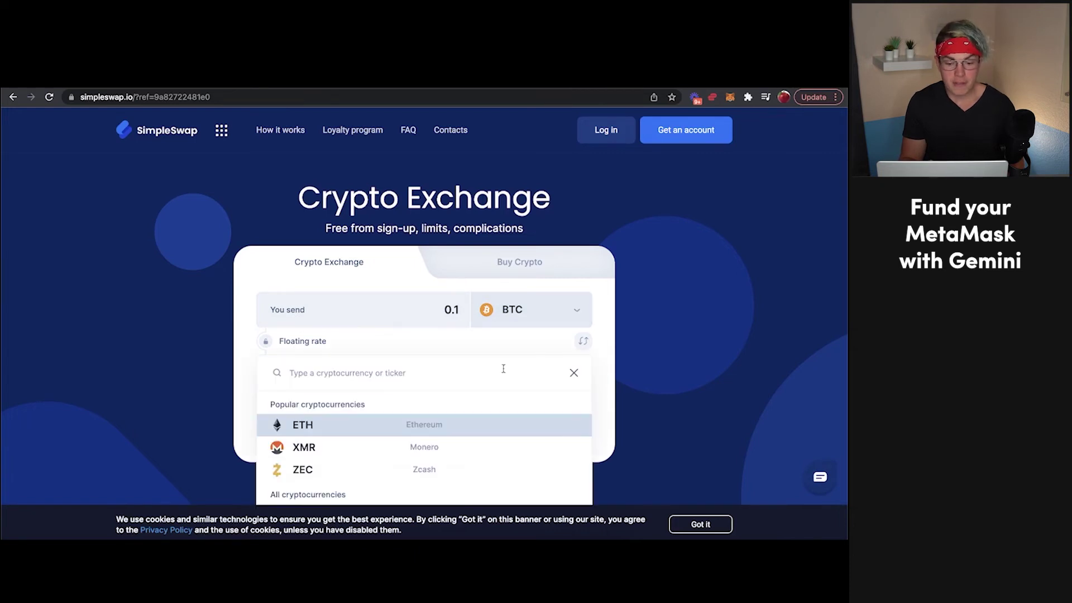
text(bnb)
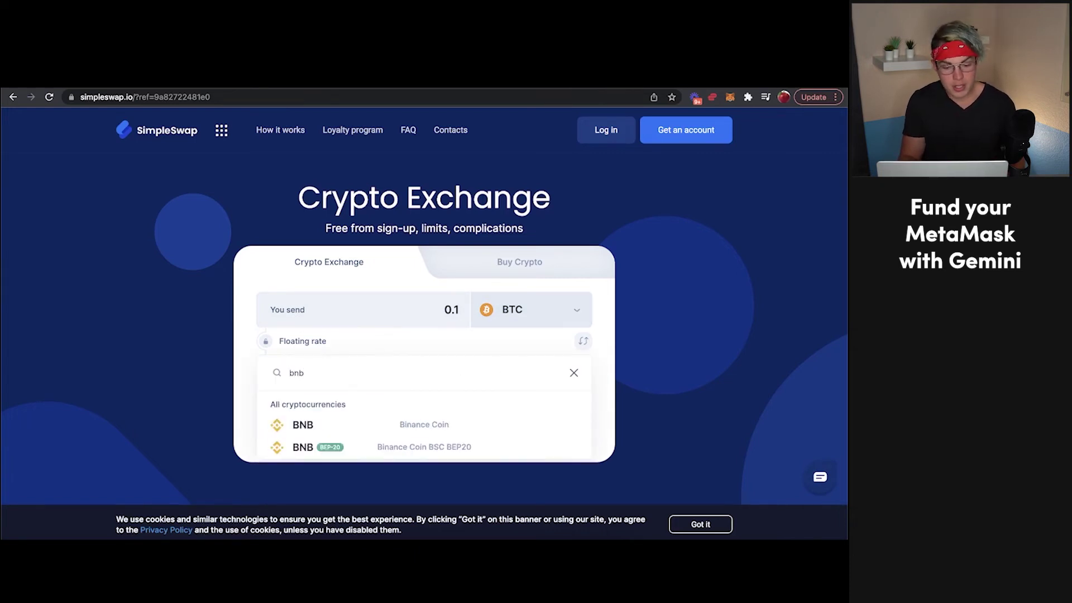
scroll(362, 403, down, 1)
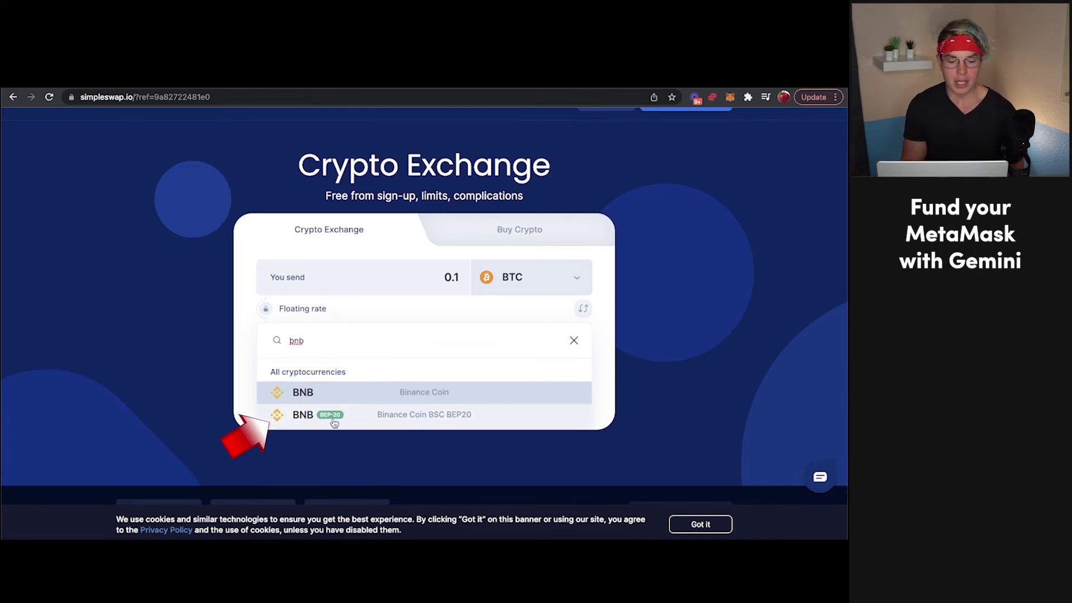
click(363, 421)
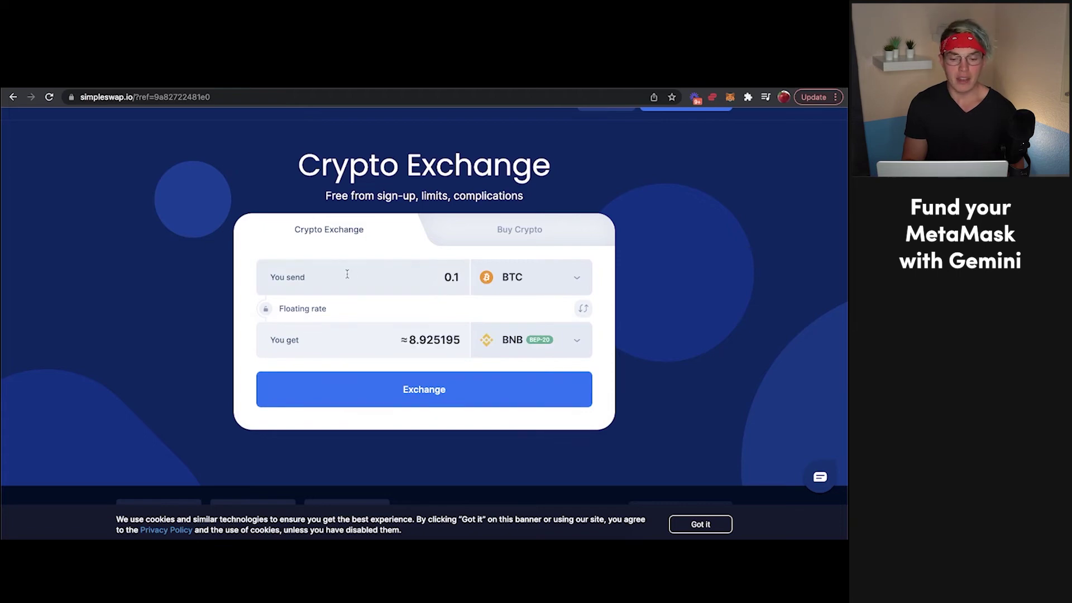
Change the BTC send amount from 0.1 to 0.01 and start the exchange.
click(442, 278)
double_click(442, 277)
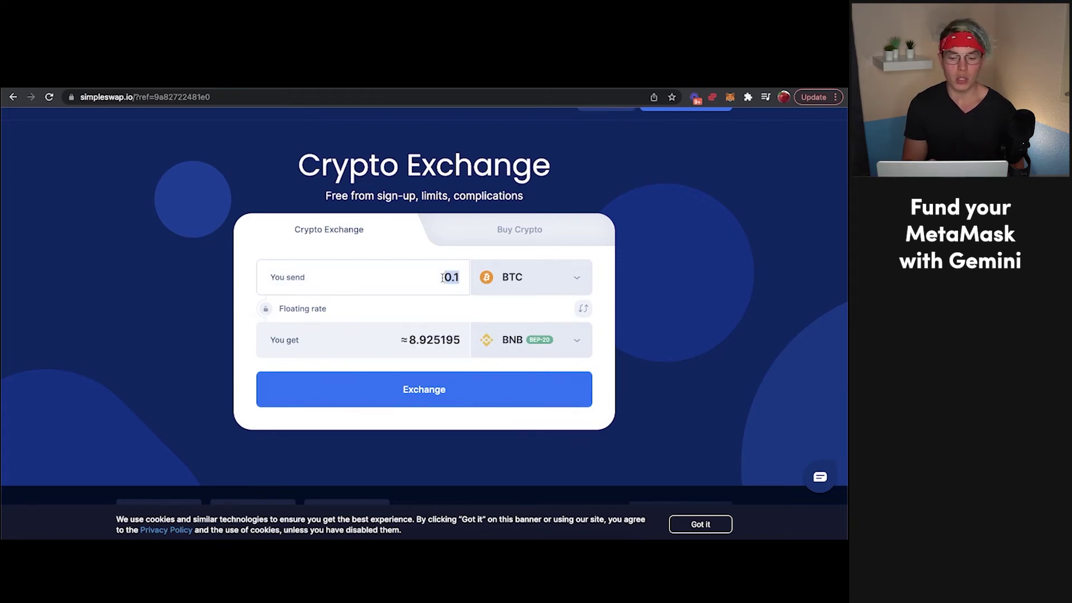
click(493, 90)
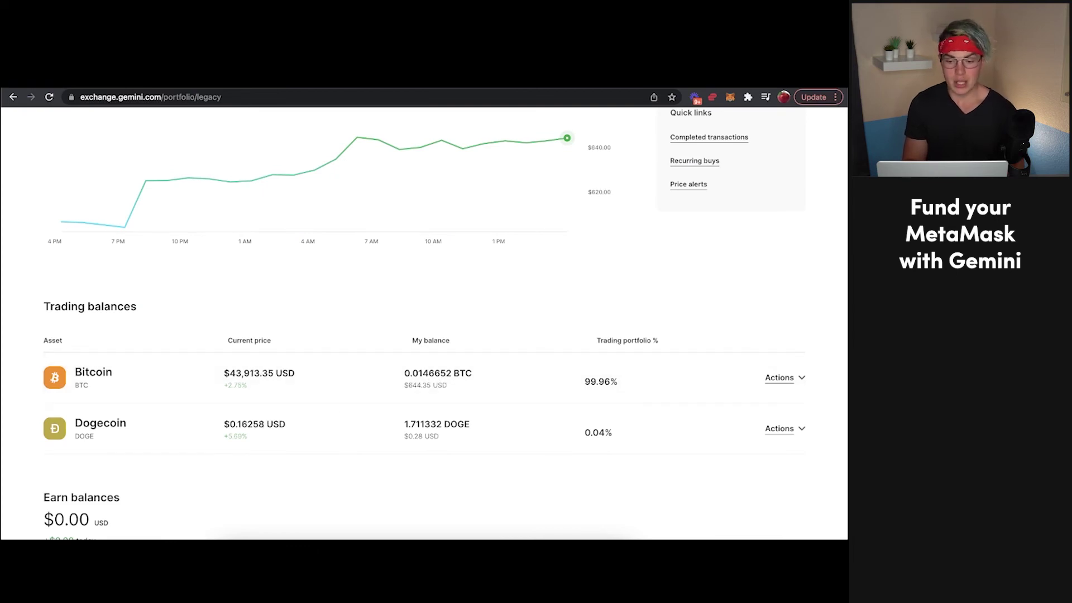
click(639, 89)
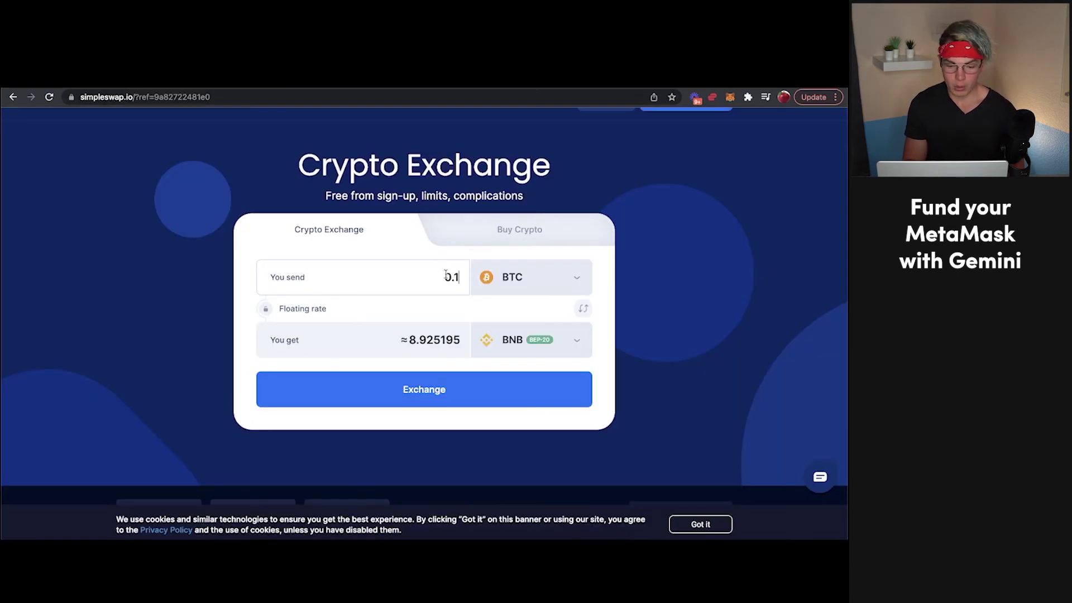
text(.0)
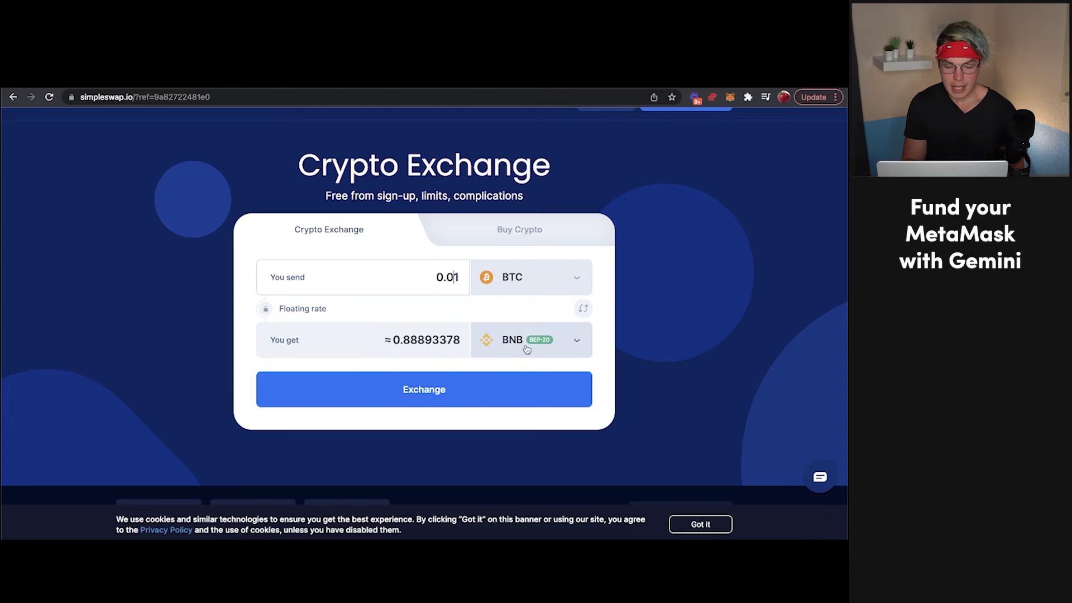
click(447, 389)
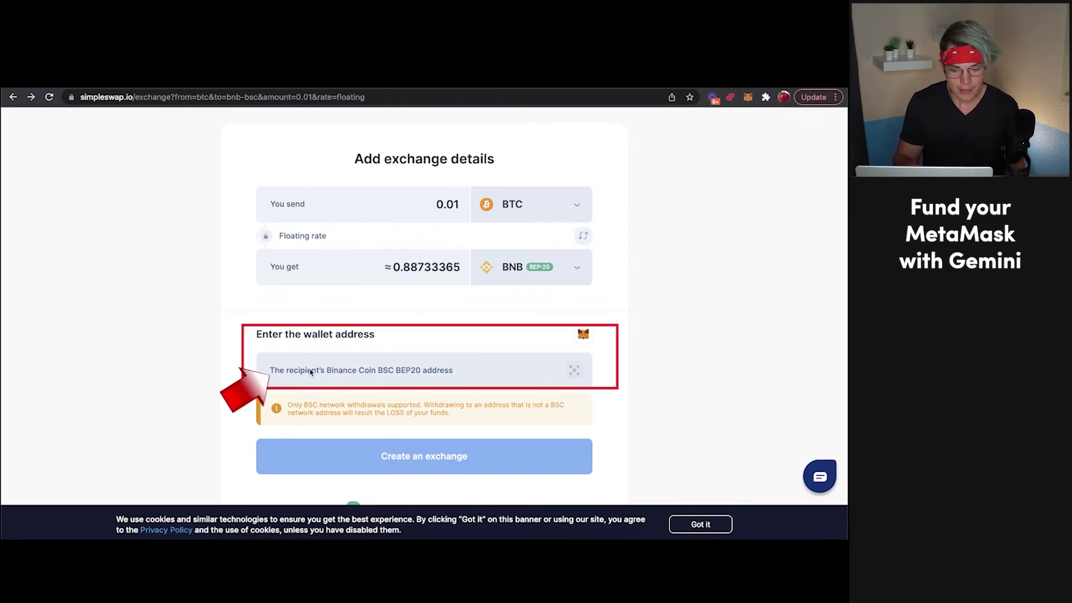
Fill in the MetaMask wallet as recipient, create the exchange, and copy the BTC deposit address.
click(584, 335)
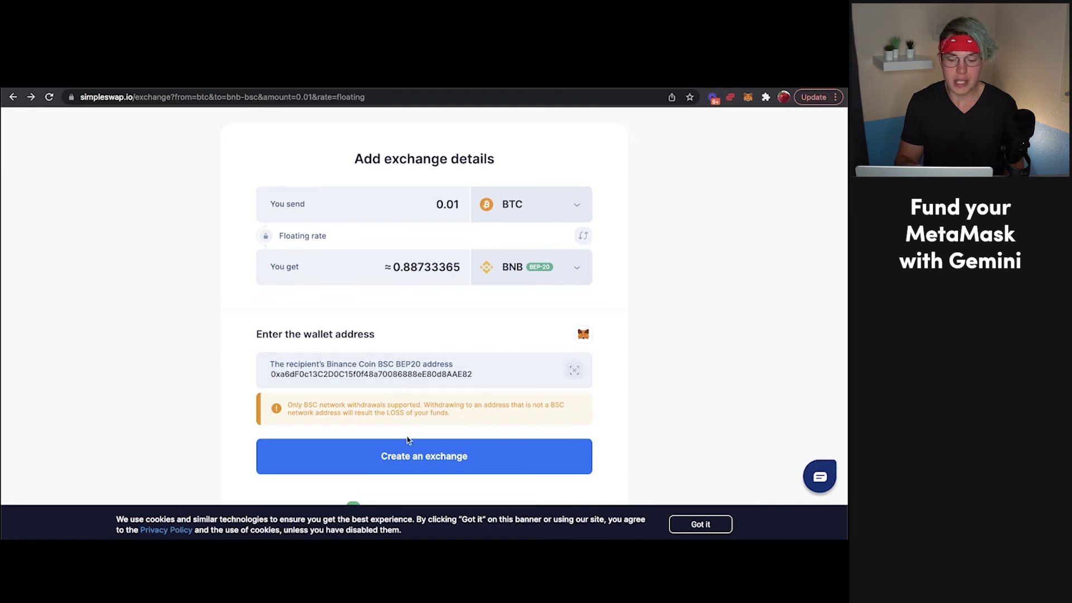
click(410, 457)
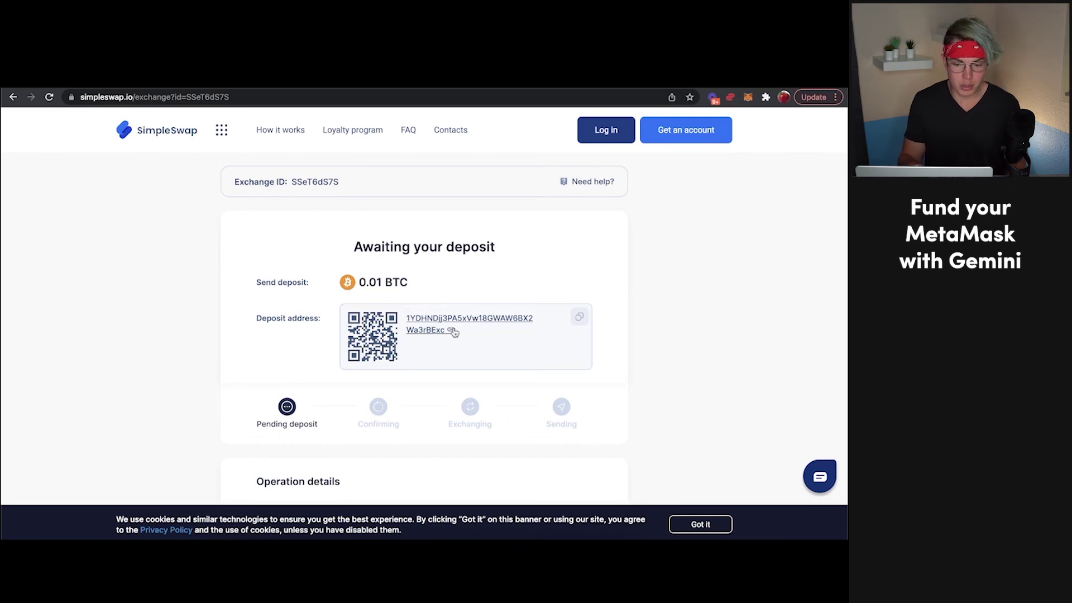
click(579, 318)
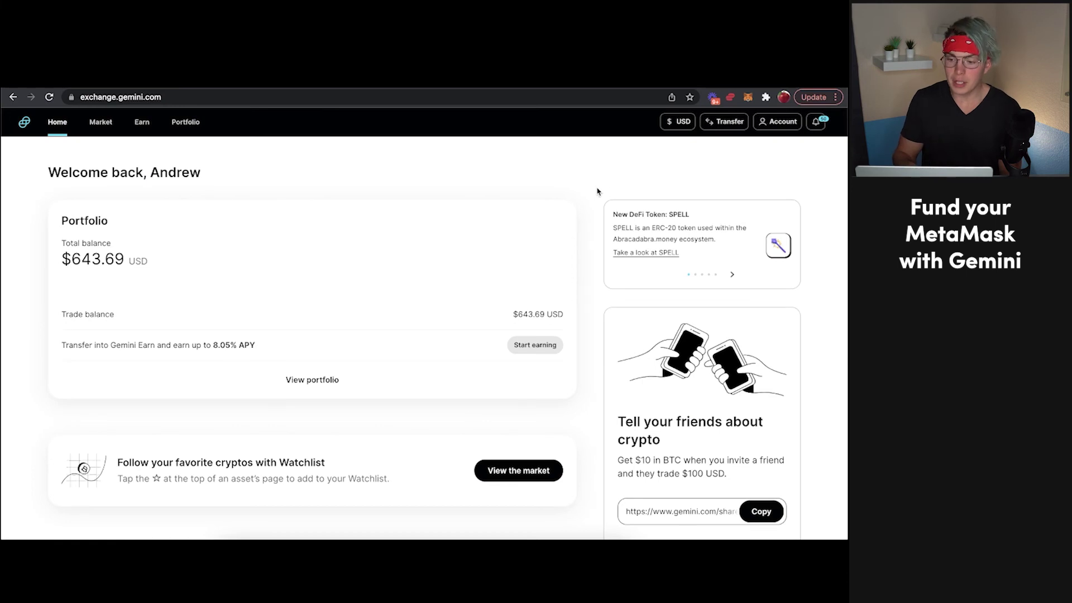
Start a BTC withdrawal from Gemini to the pasted SimpleSwap deposit address.
click(723, 122)
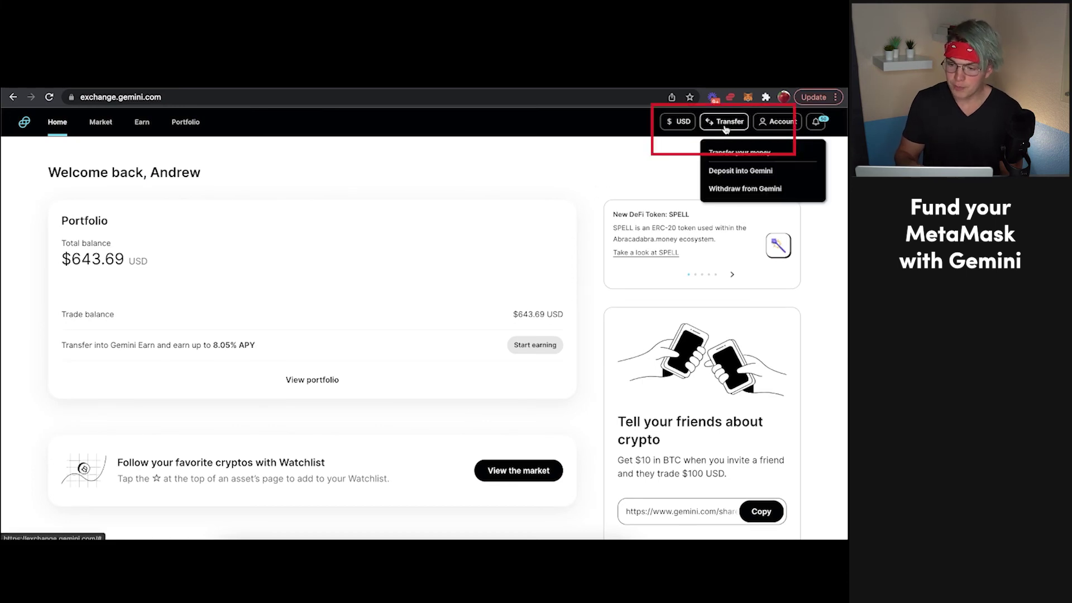
click(725, 190)
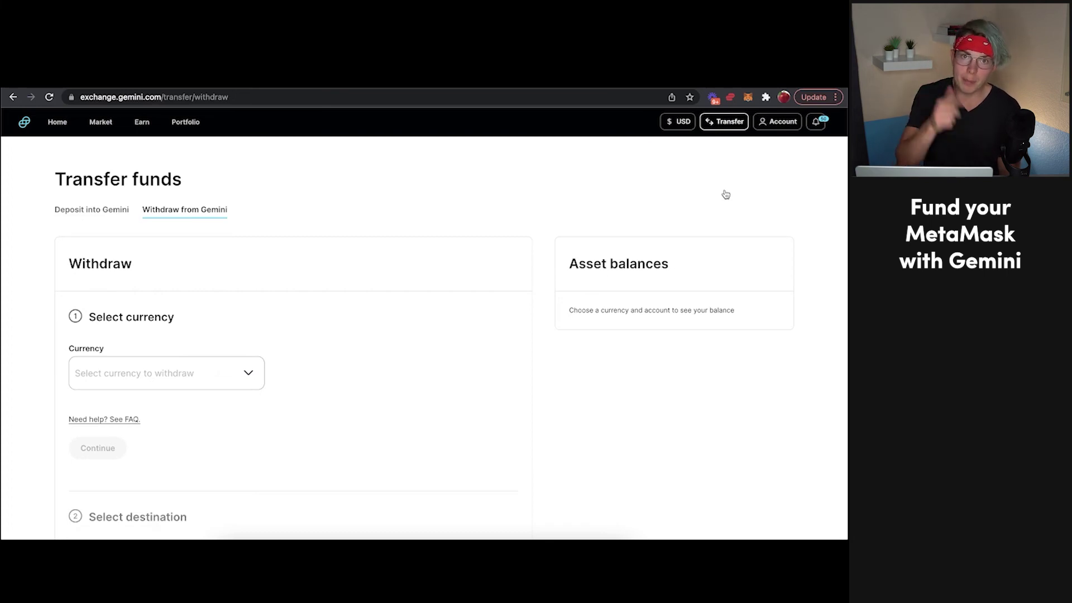
click(188, 373)
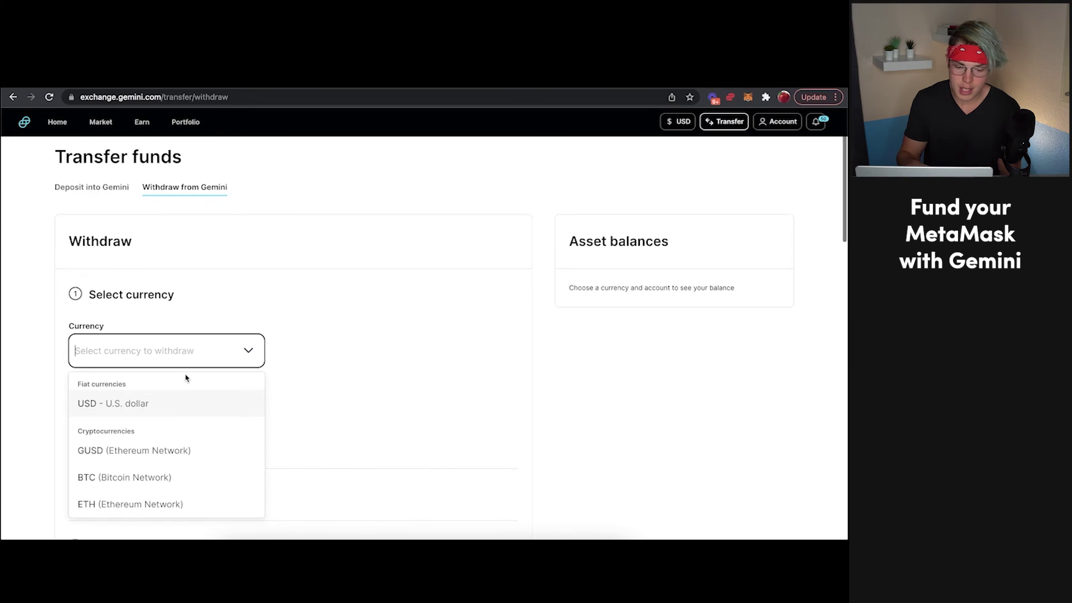
click(110, 482)
click(111, 432)
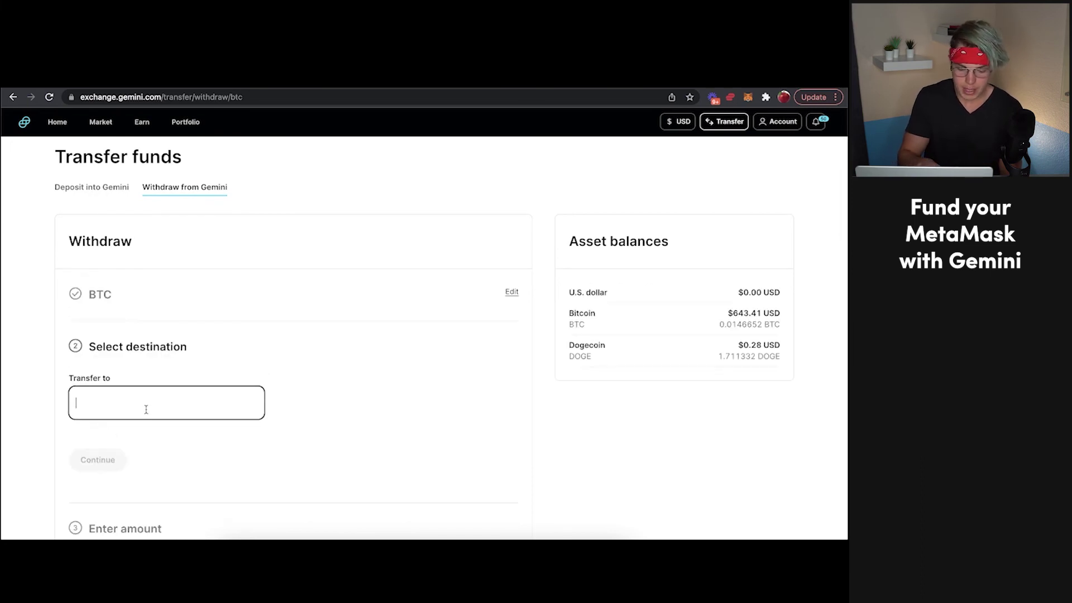
key(super+v)
click(89, 461)
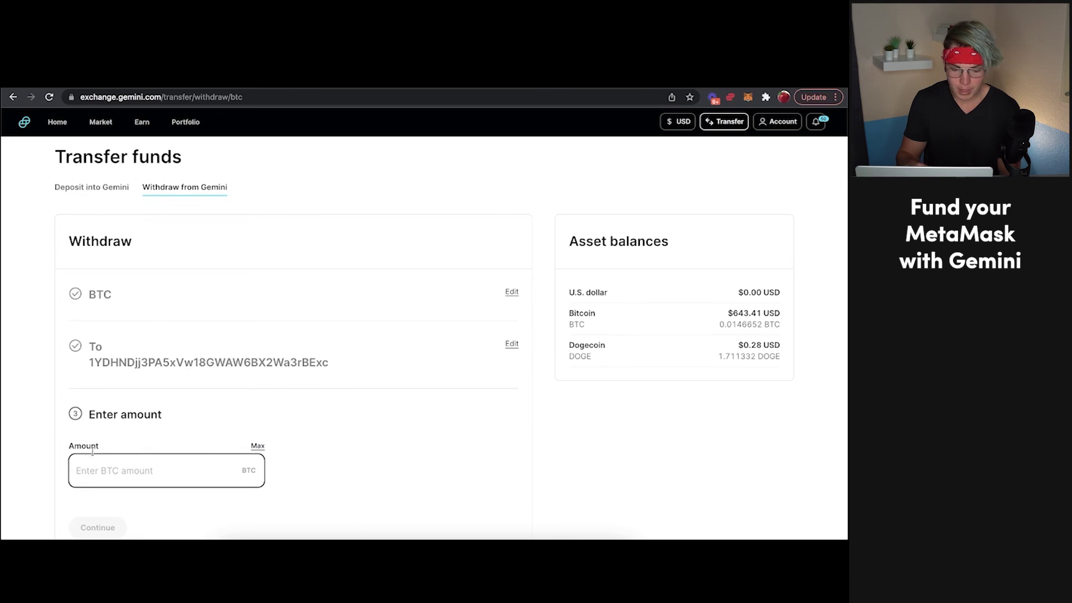
Check SimpleSwap's required deposit and set the withdrawal amount to 0.01 BTC.
scroll(116, 443, down, 2)
click(644, 88)
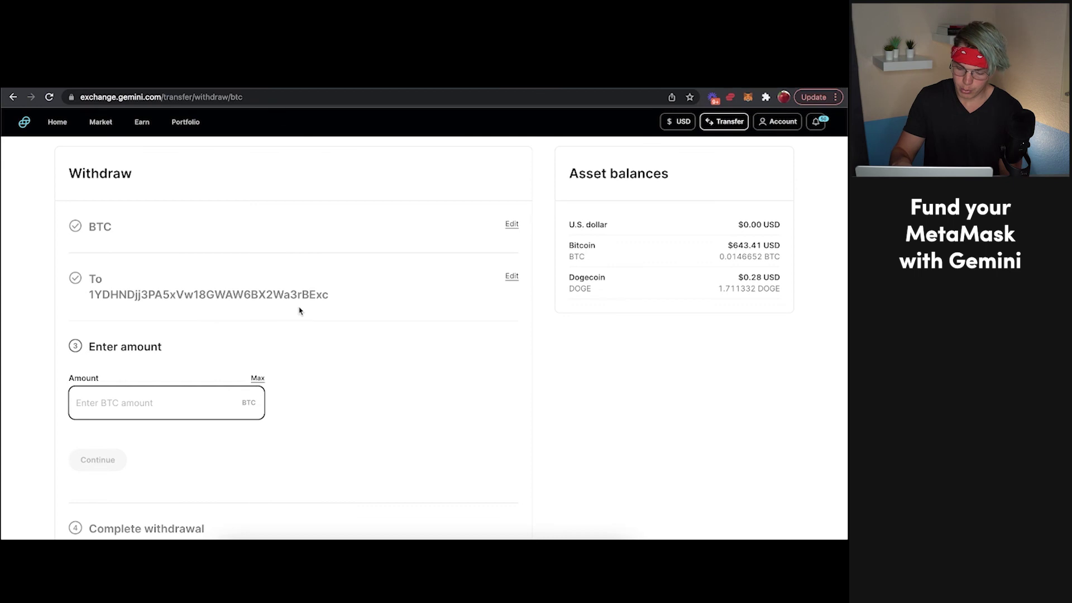
text(.01)
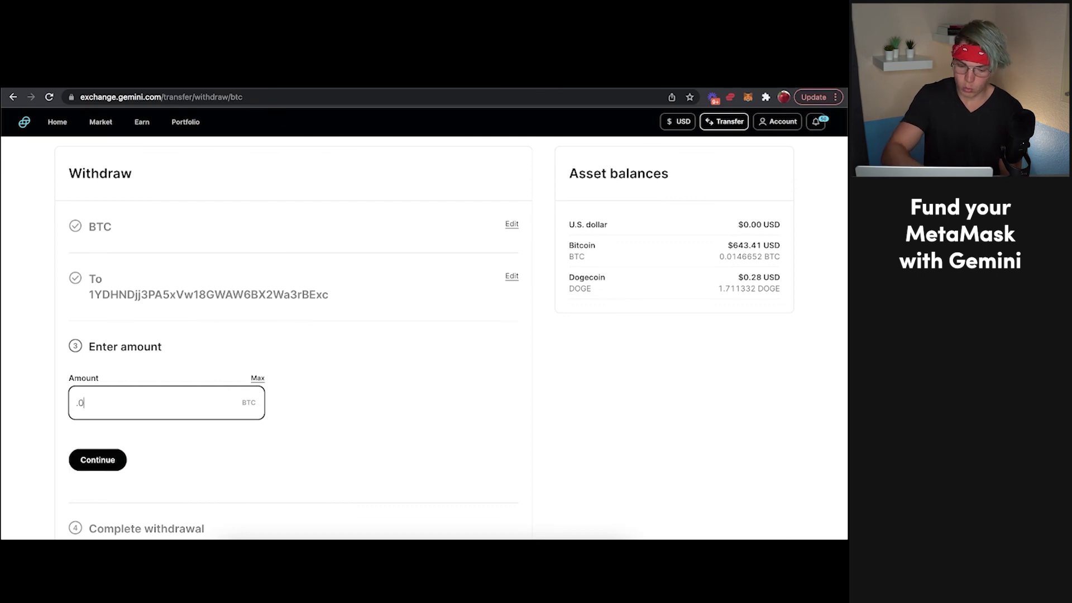
click(100, 463)
Confirm in the MetaMask extension that the wallet holds 0.1792 BNB.
scroll(100, 464, down, 3)
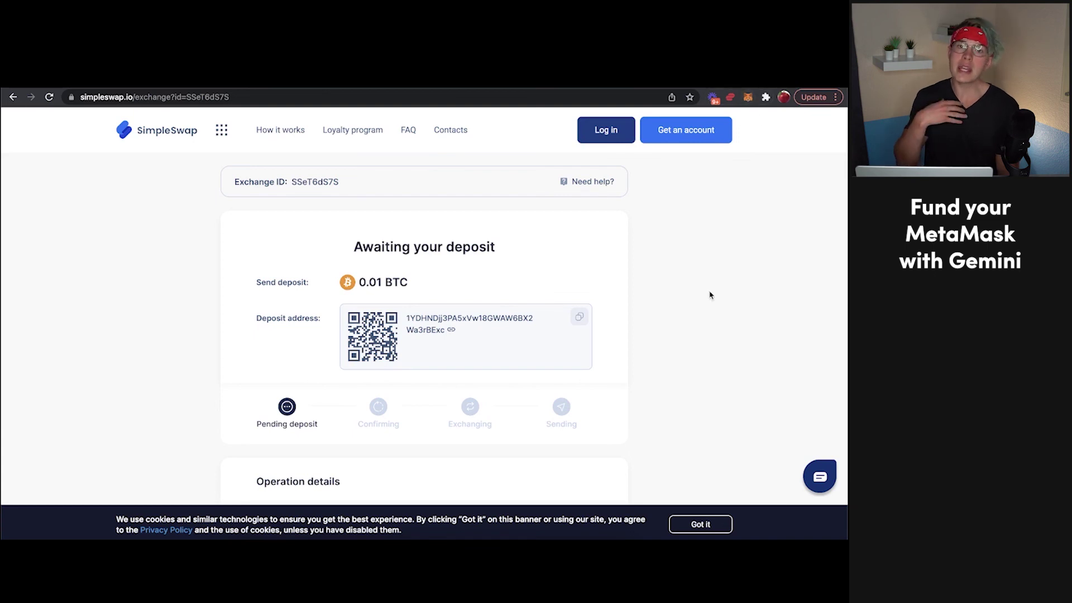
click(748, 98)
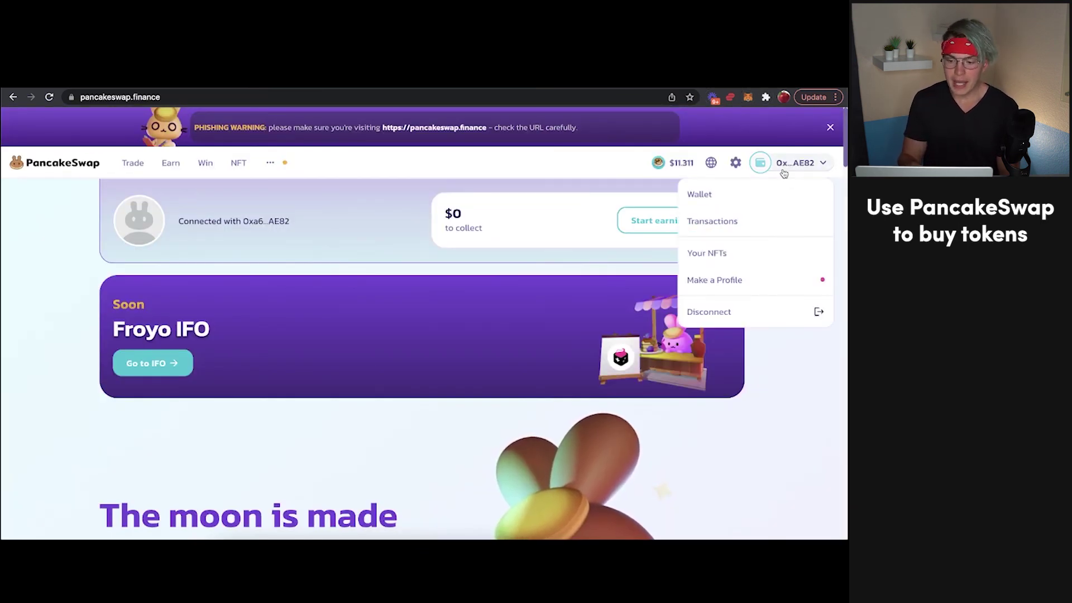
click(747, 97)
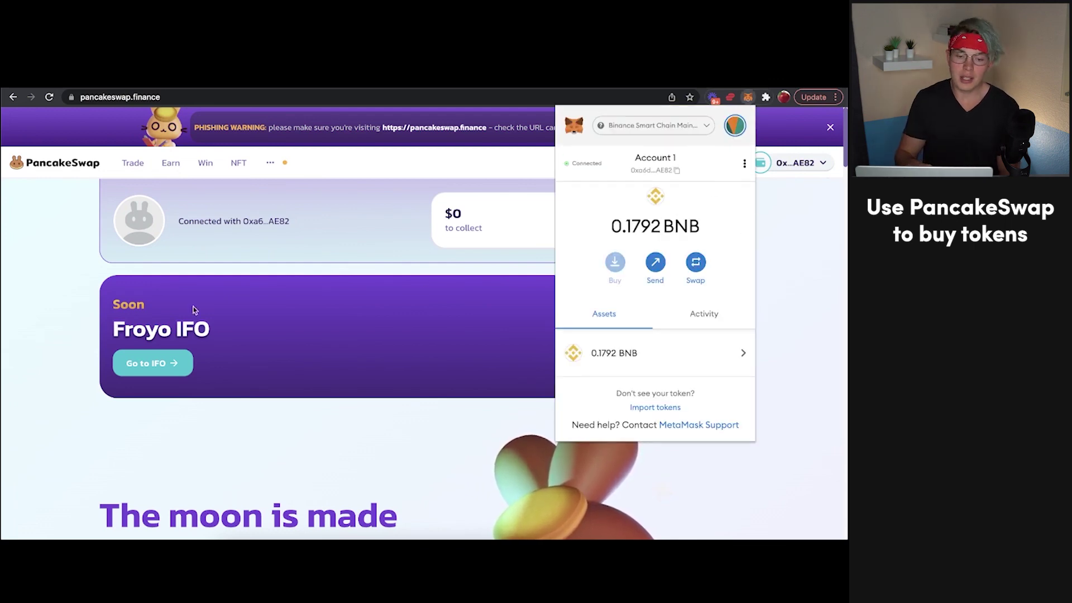
click(424, 280)
mouse_move(239, 161)
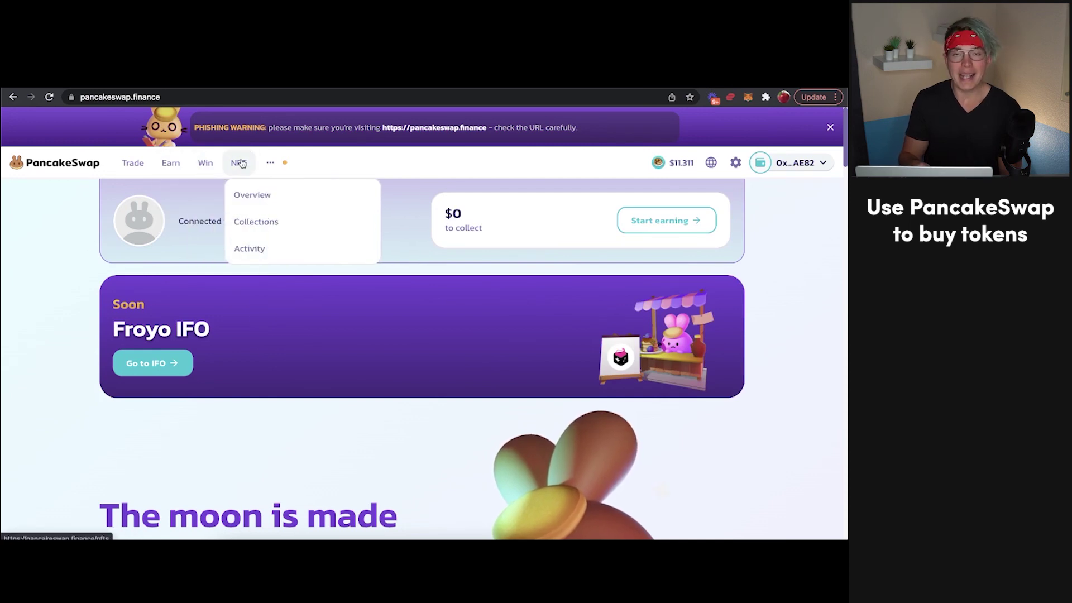